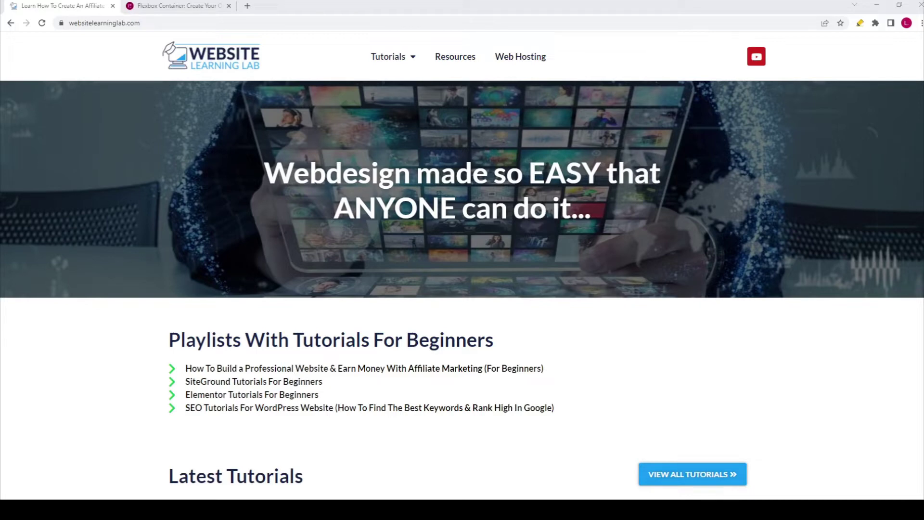
Step: Review the Elementor 3.6 Flexbox Containers page, watch its introduction video and close the player
left_click(172, 7)
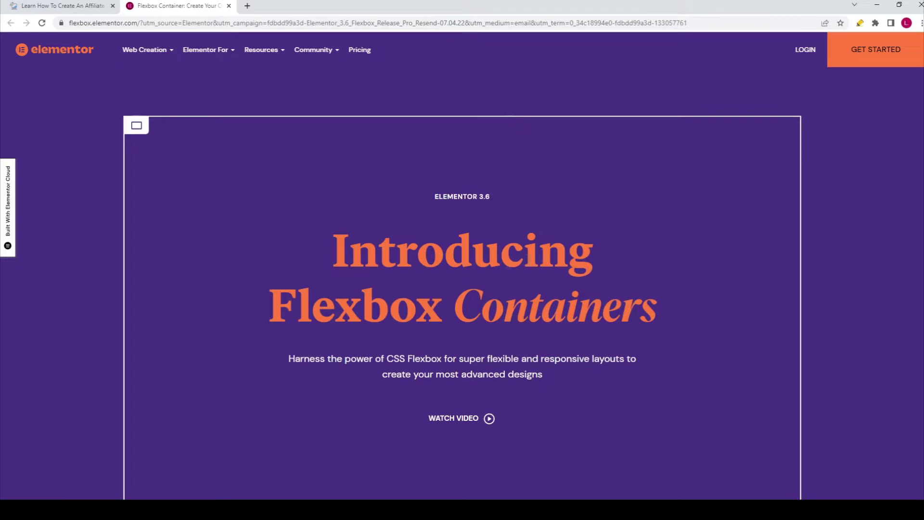
left_click_drag(285, 337, 649, 313)
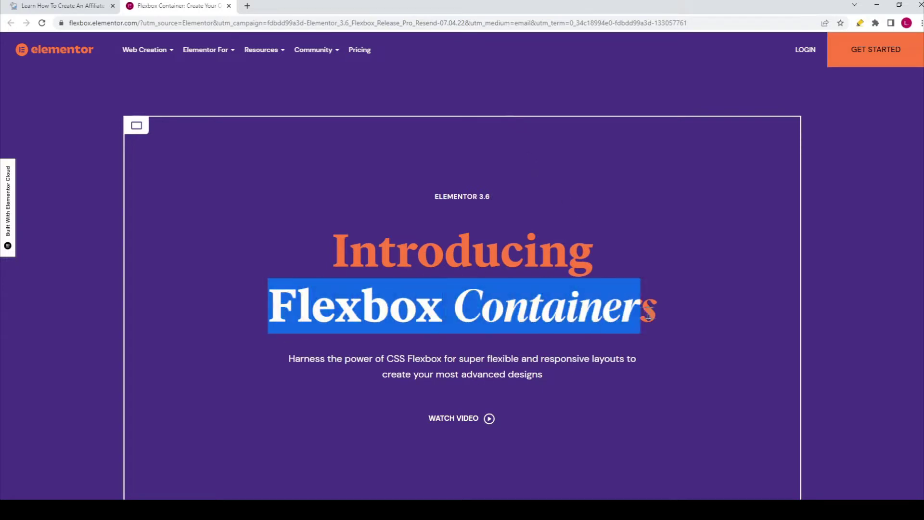
left_click(703, 322)
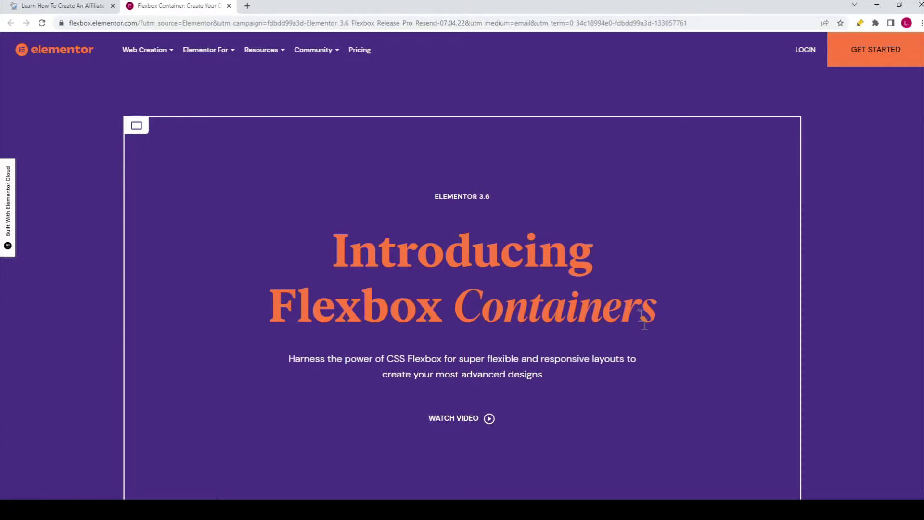
scroll(645, 337, "down", 5)
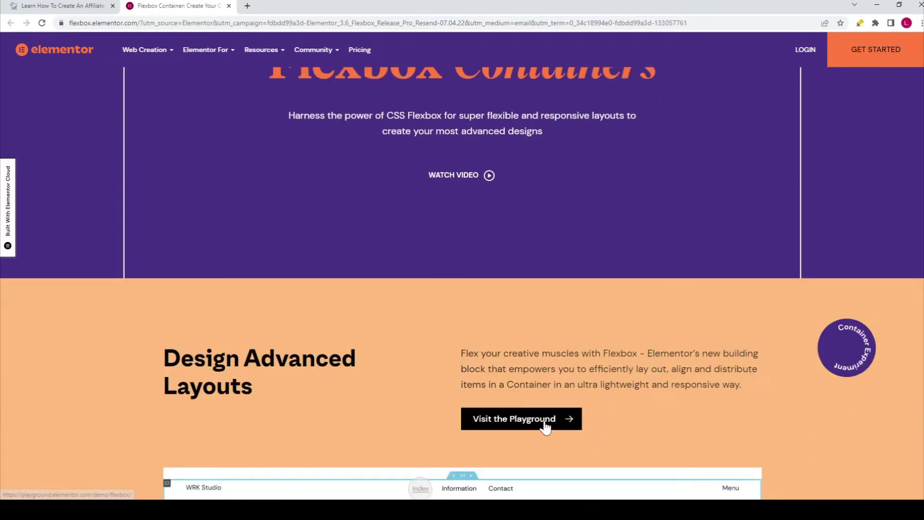
scroll(394, 380, "up", 4)
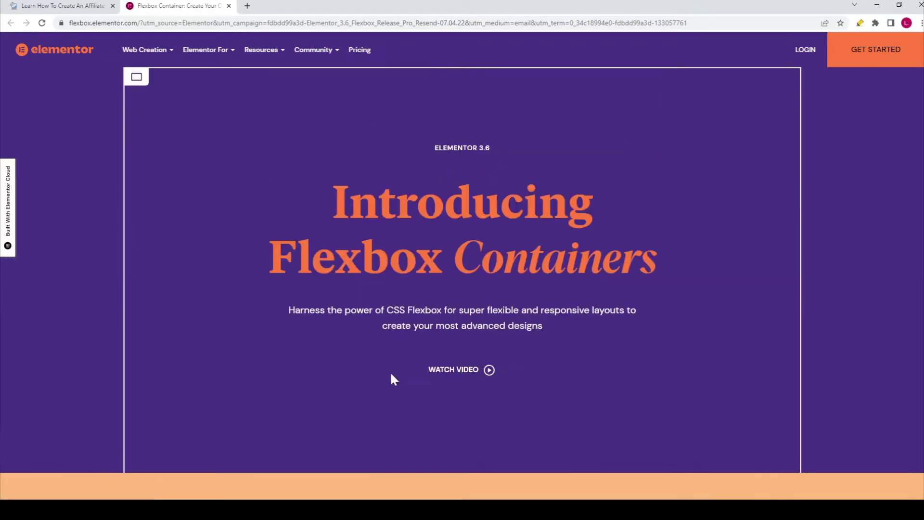
left_click(468, 375)
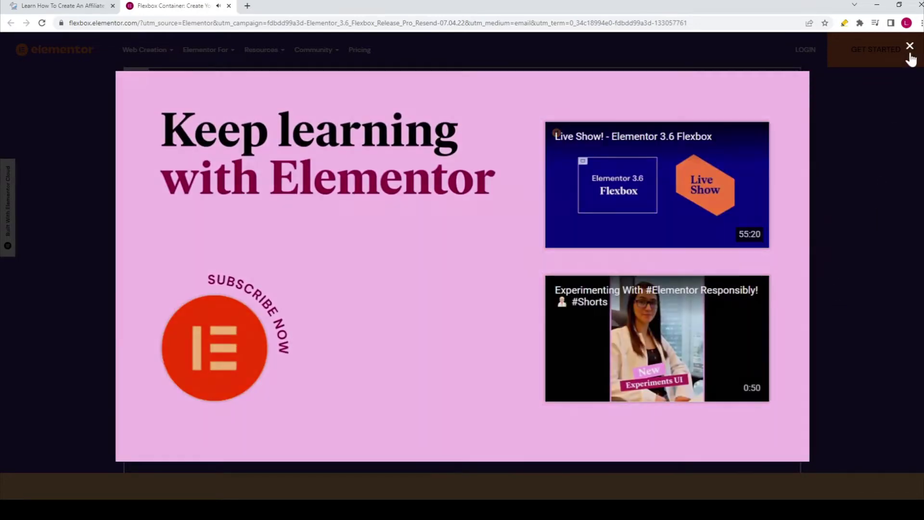
left_click(909, 46)
Step: Open the Flexbox playground from the Design Advanced Layouts section
scroll(549, 186, "down", 6)
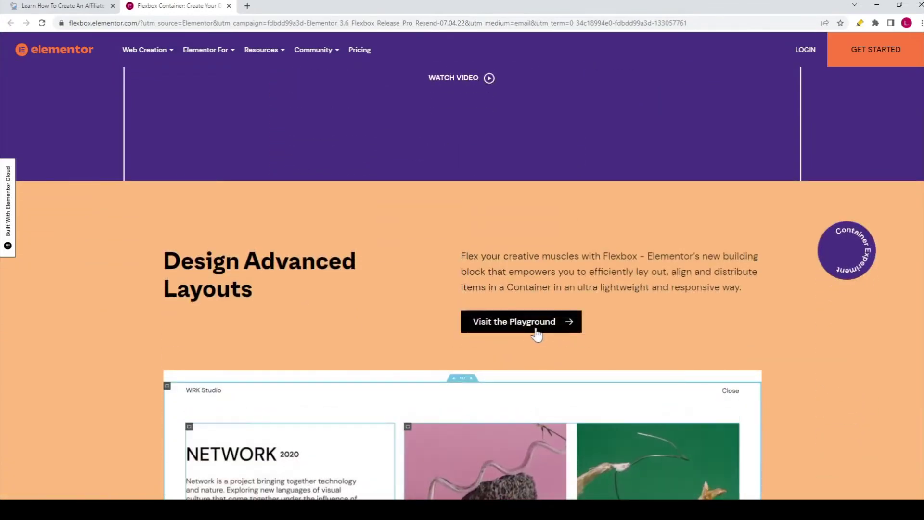
left_click(536, 334)
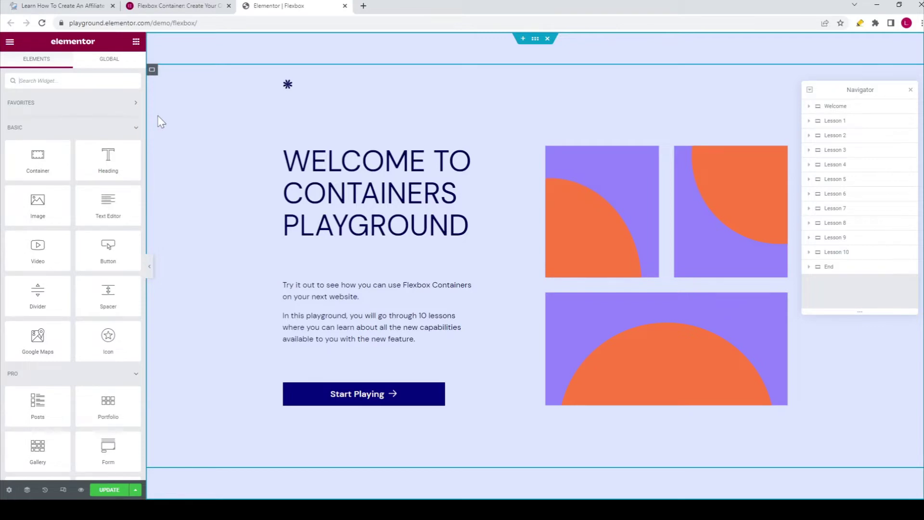
Step: Look through the playground's lessons from Lesson 1 to Lesson 7 and return to the welcome section
scroll(377, 133, "down", 3)
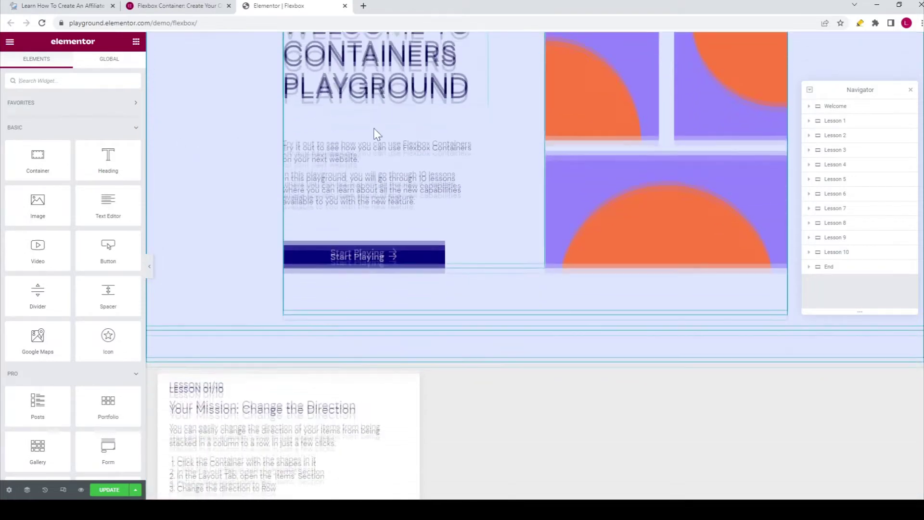
scroll(377, 134, "down", 2)
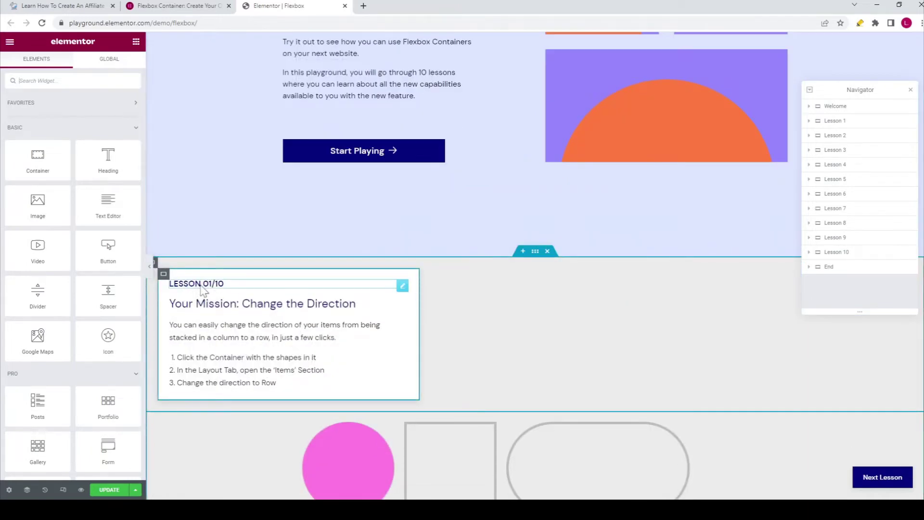
scroll(308, 291, "down", 10)
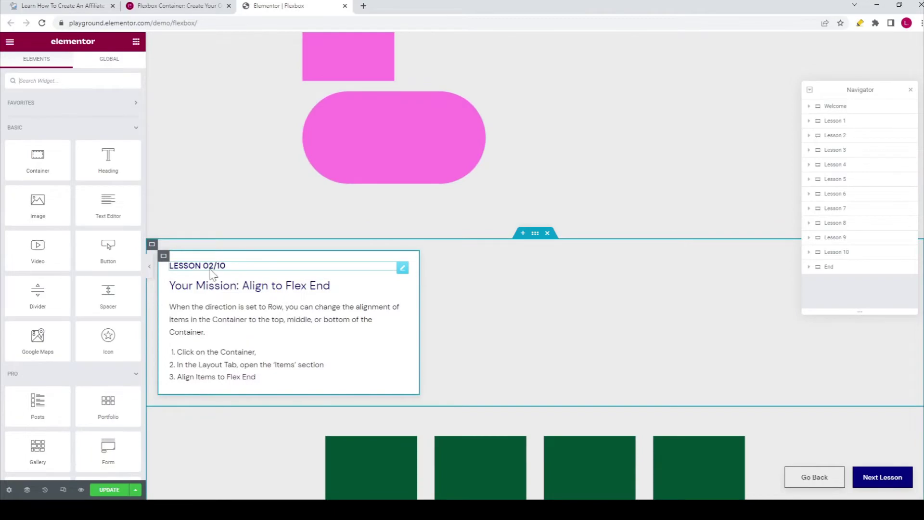
scroll(244, 289, "down", 8)
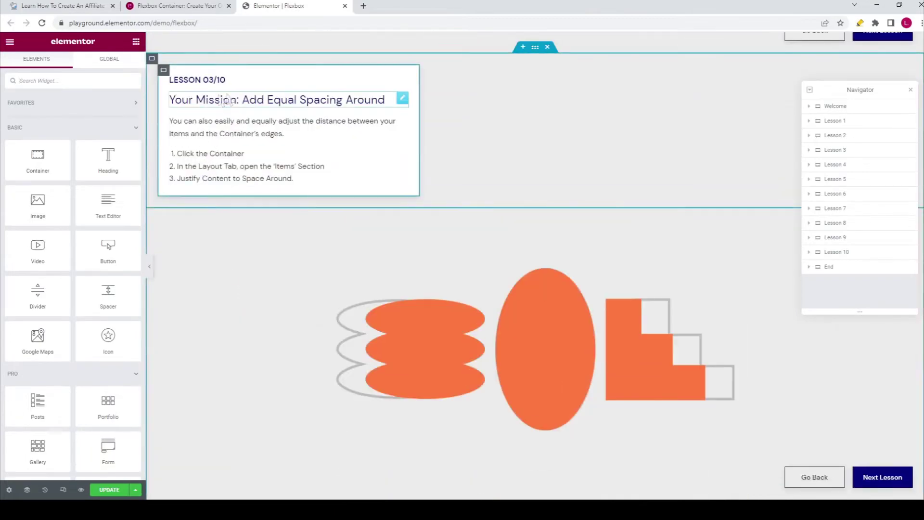
scroll(251, 241, "down", 5)
scroll(279, 251, "down", 10)
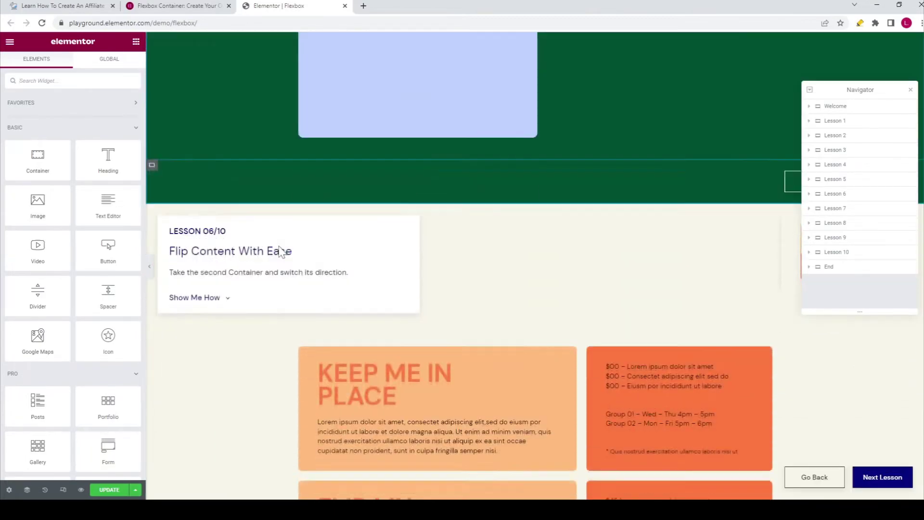
scroll(280, 252, "down", 4)
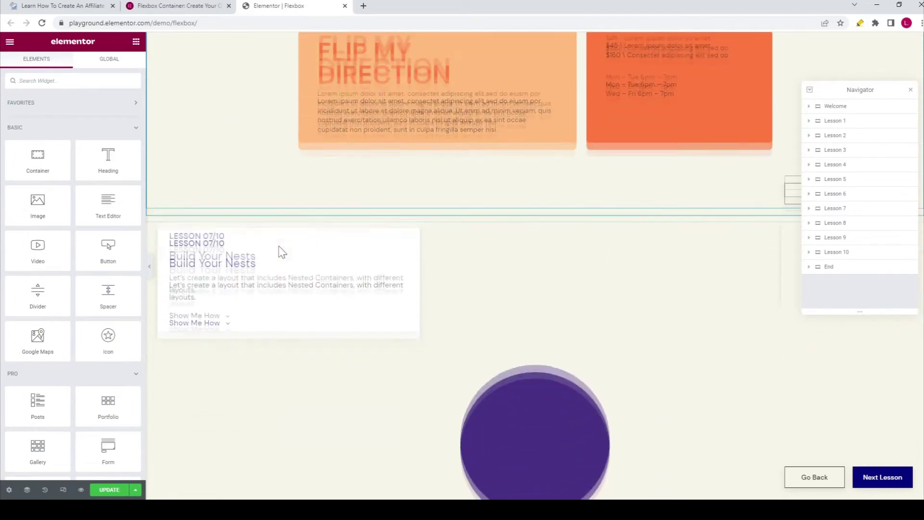
scroll(279, 252, "down", 3)
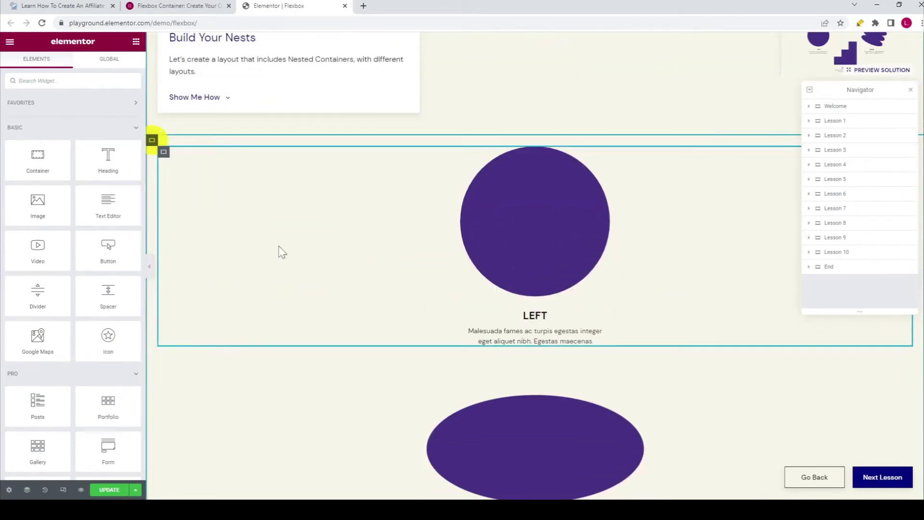
scroll(279, 247, "down", 2)
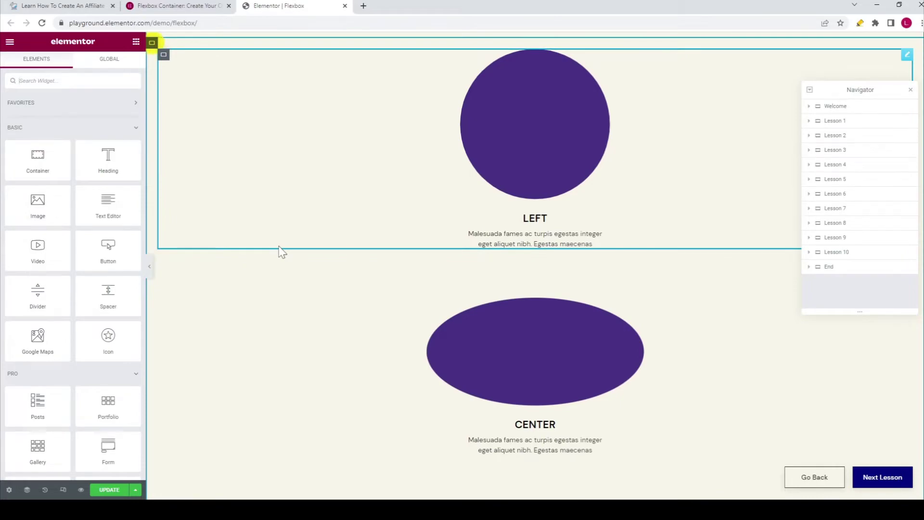
scroll(280, 251, "up", 20)
scroll(279, 247, "up", 15)
scroll(280, 251, "up", 10)
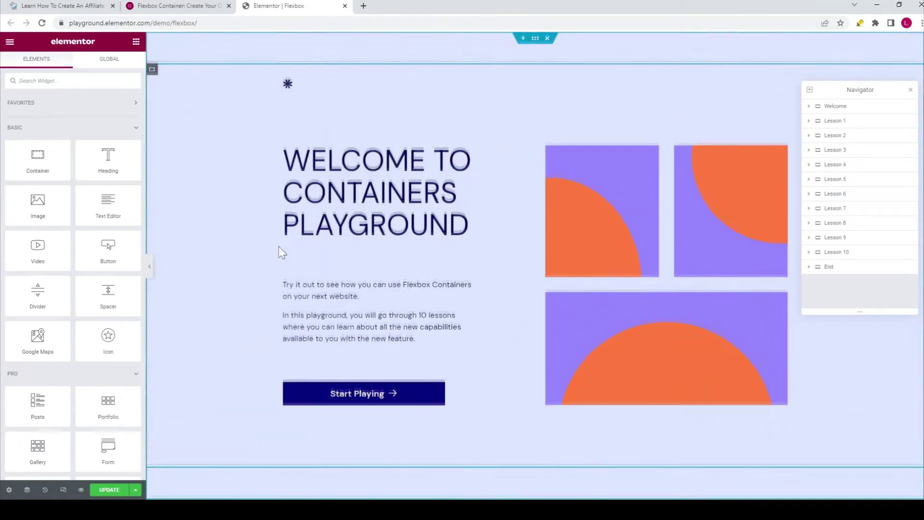
Step: Start Lesson 1 and set the items direction of the container holding the pink shapes to Row
scroll(278, 246, "down", 3)
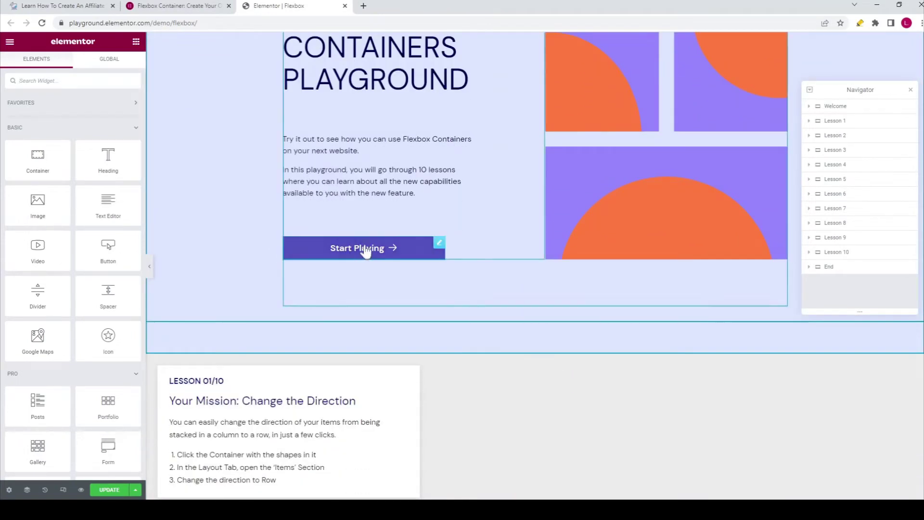
left_click(366, 250)
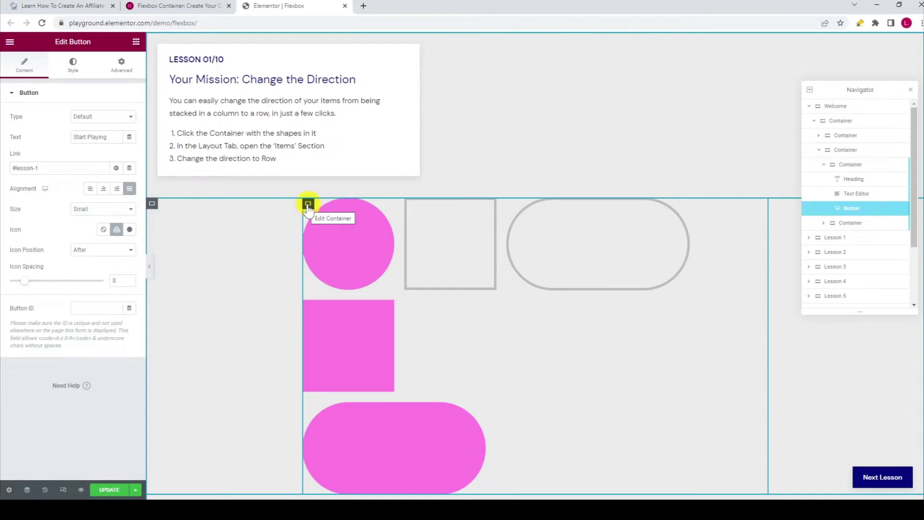
left_click(308, 204)
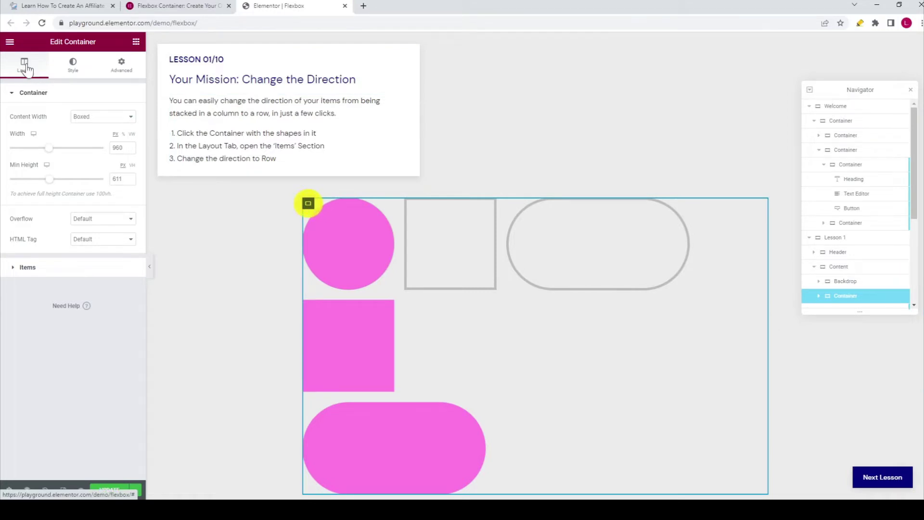
left_click(47, 272)
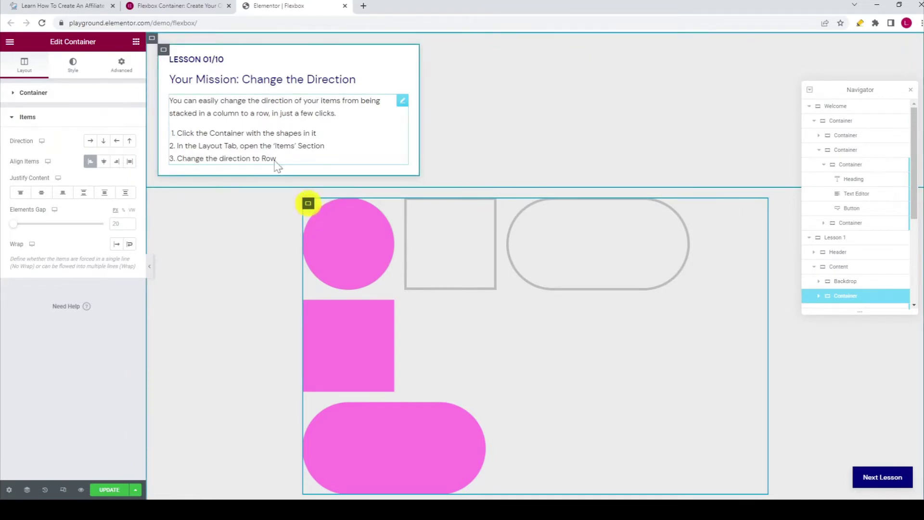
left_click_drag(14, 143, 32, 144)
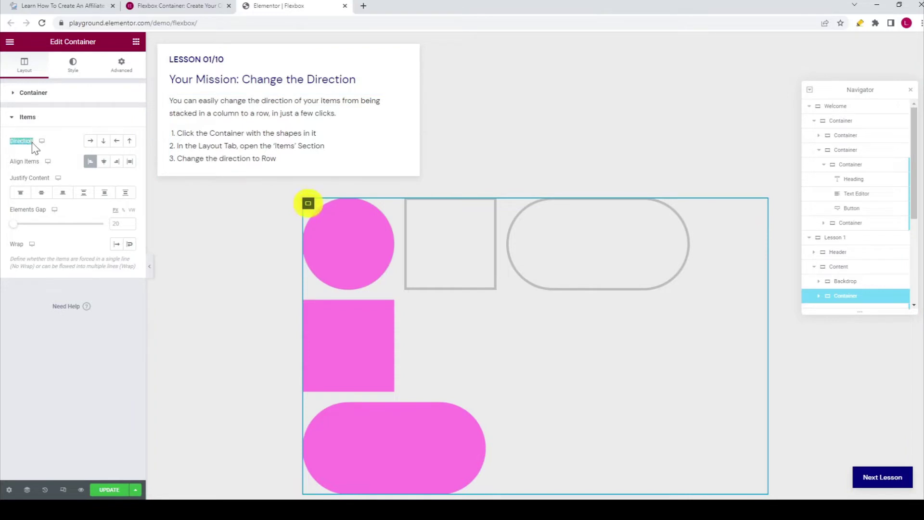
left_click(91, 142)
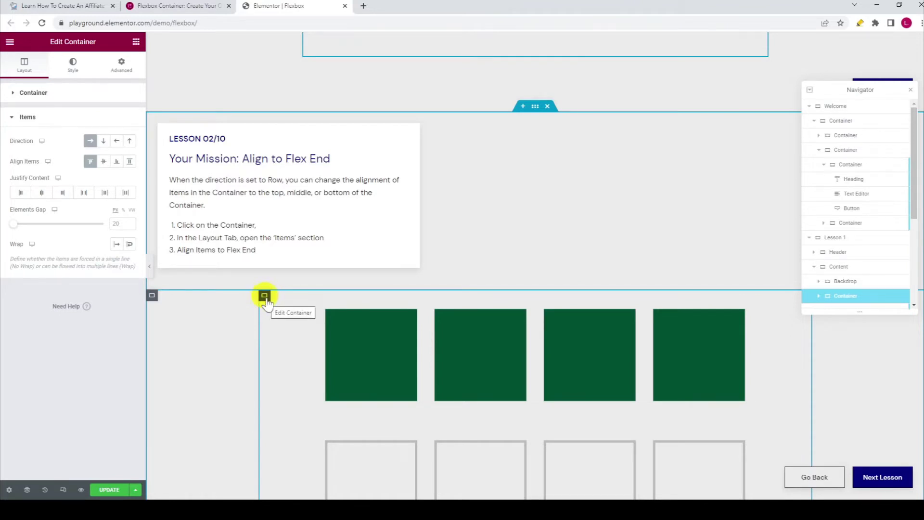
Step: Set Align Items to Flex End for the container with the green squares in Lesson 2
left_click(264, 296)
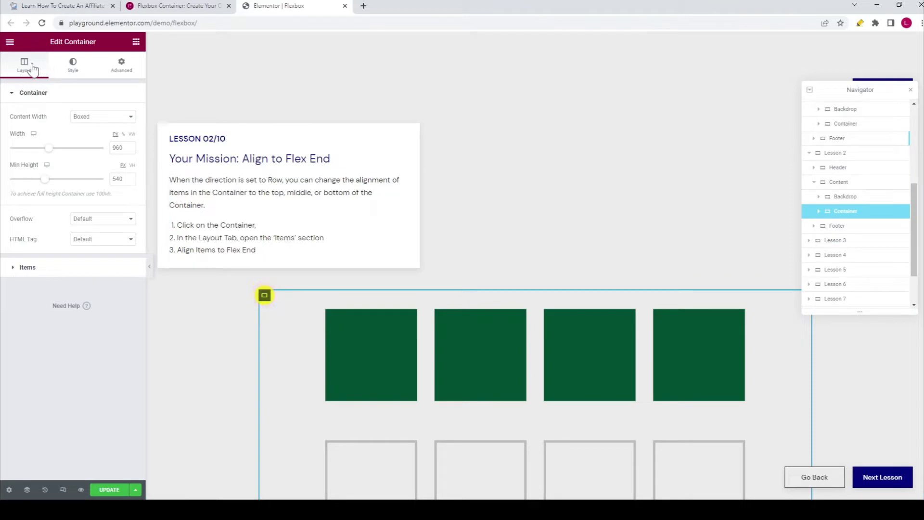
left_click(39, 267)
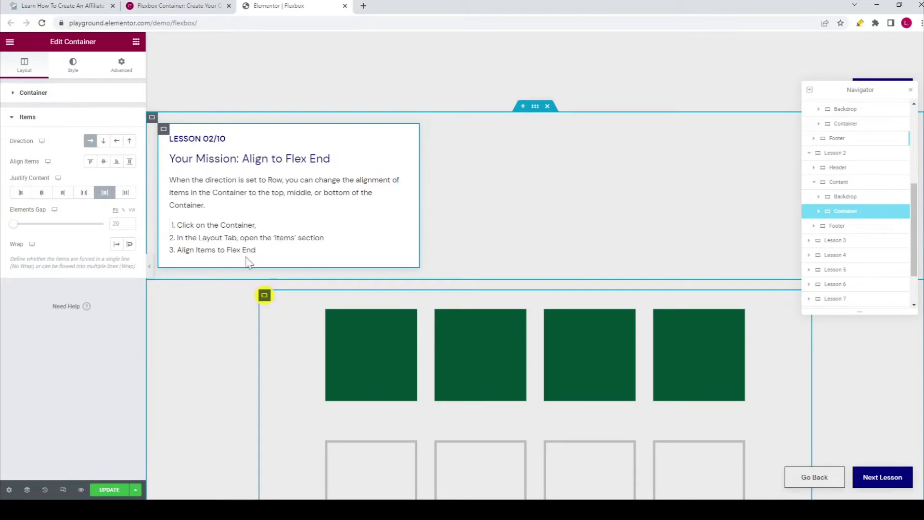
left_click_drag(39, 162, 9, 162)
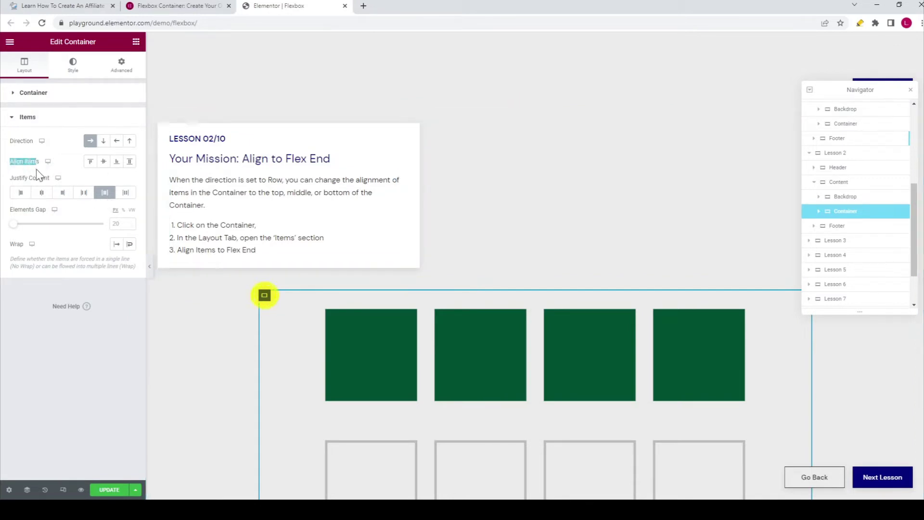
left_click(60, 171)
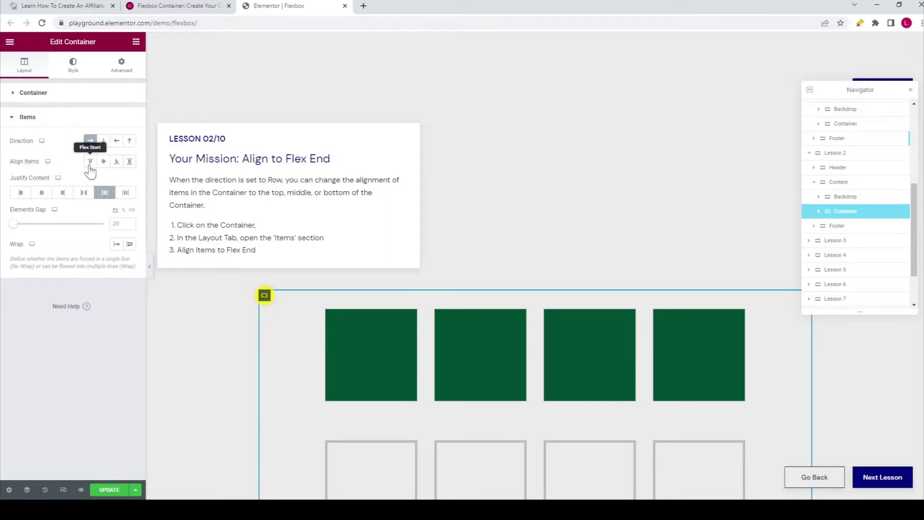
left_click(117, 166)
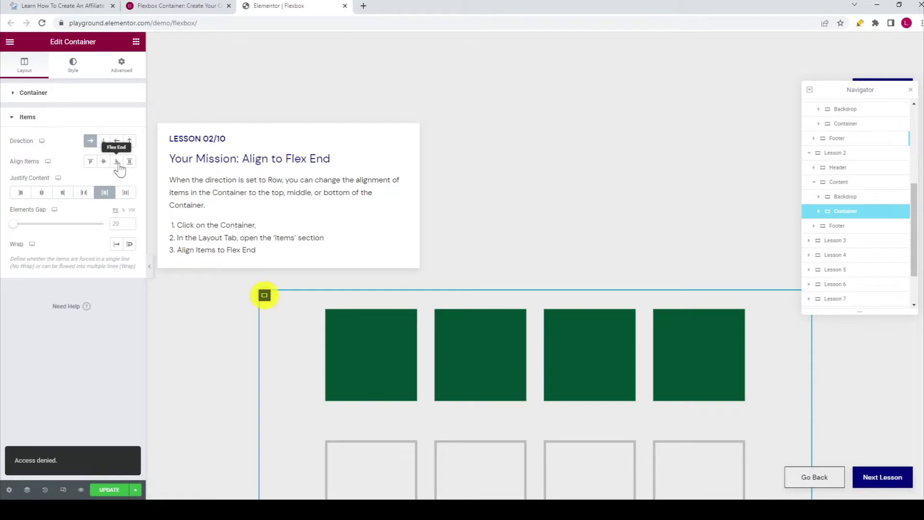
left_click(117, 164)
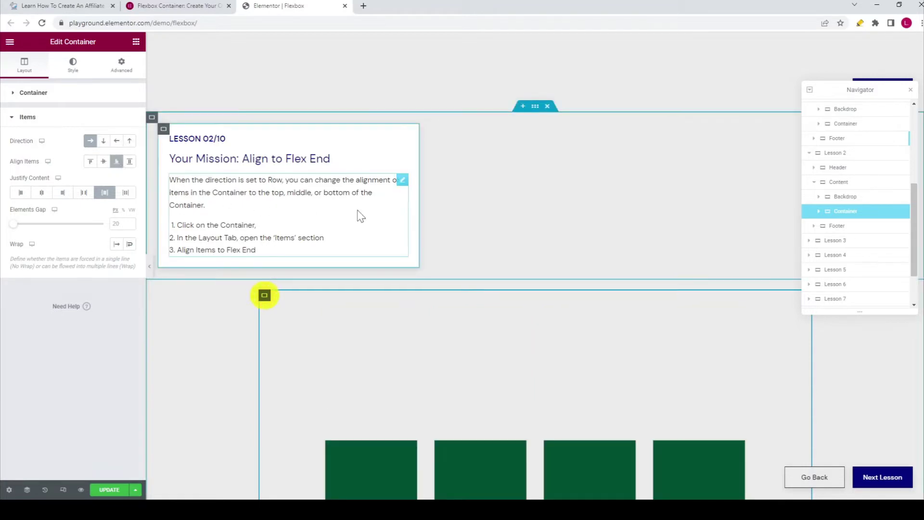
scroll(357, 215, "down", 4)
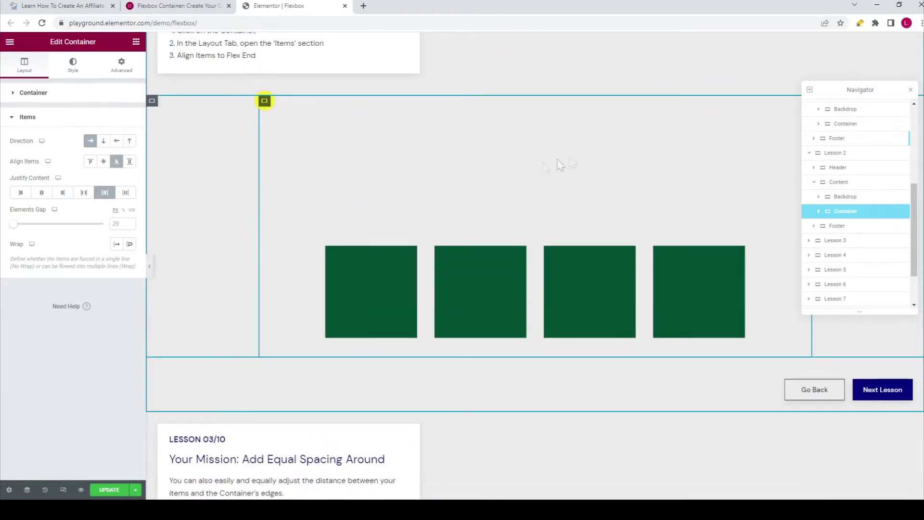
Step: Try the other Align Items options, including Center and Flex Start, on the green squares' container and return it to Flex End
left_click(130, 164)
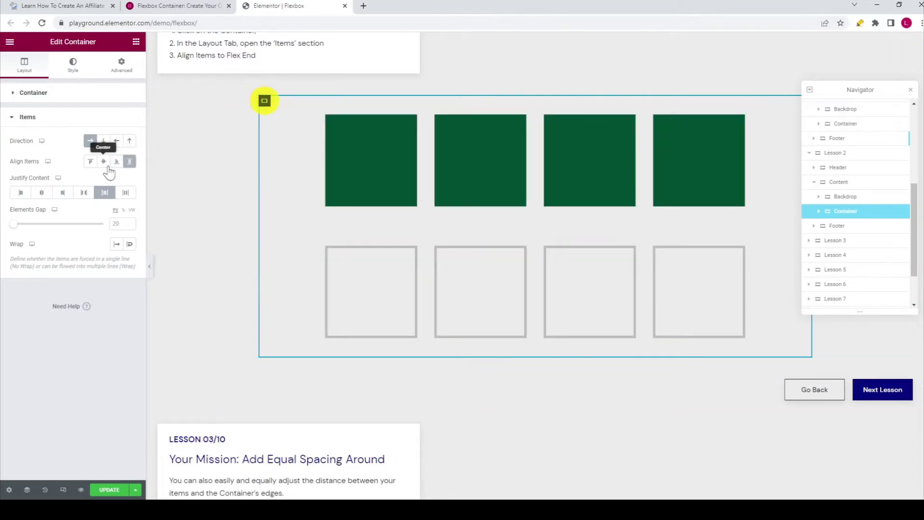
left_click(103, 163)
left_click(91, 163)
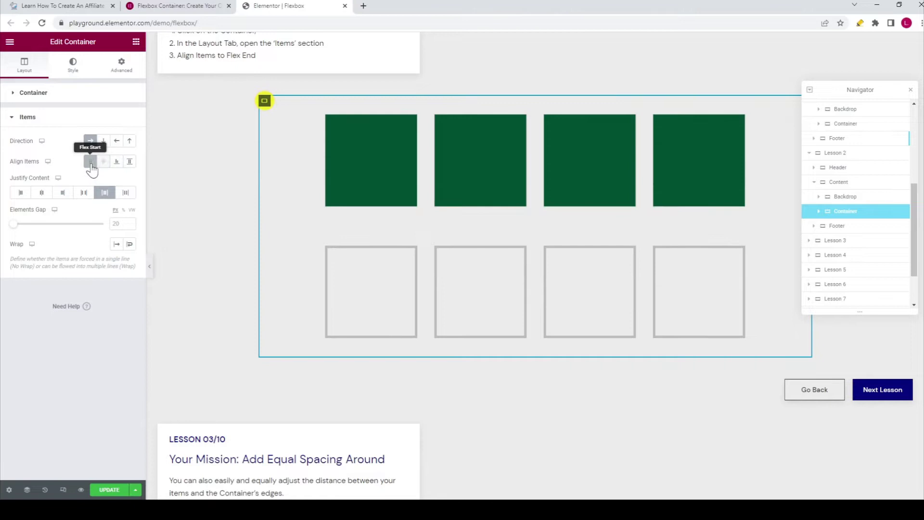
left_click(116, 164)
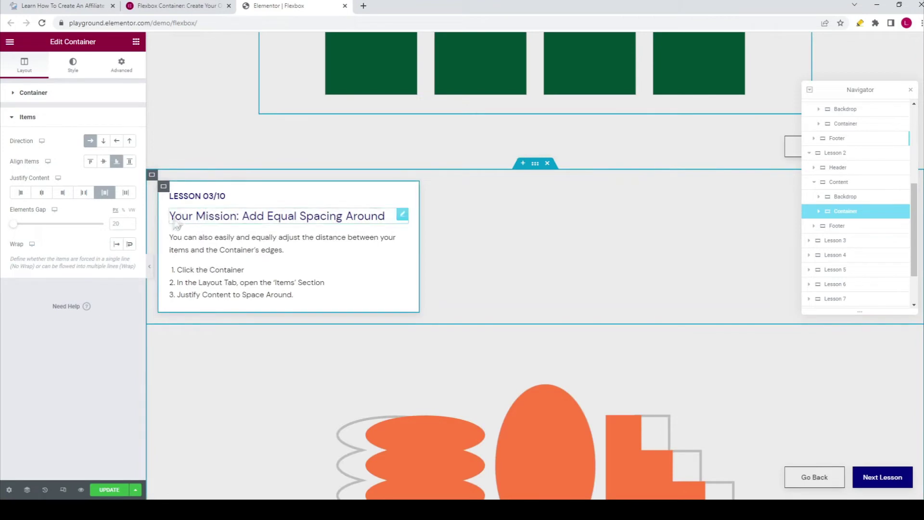
Step: Set Justify Content to Space Around for the container with the orange shapes in Lesson 3
scroll(182, 224, "down", 1)
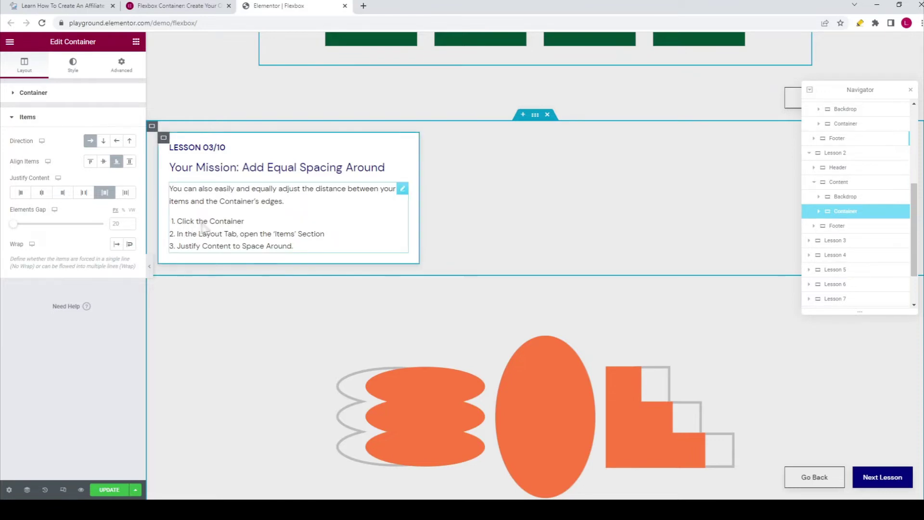
left_click(264, 291)
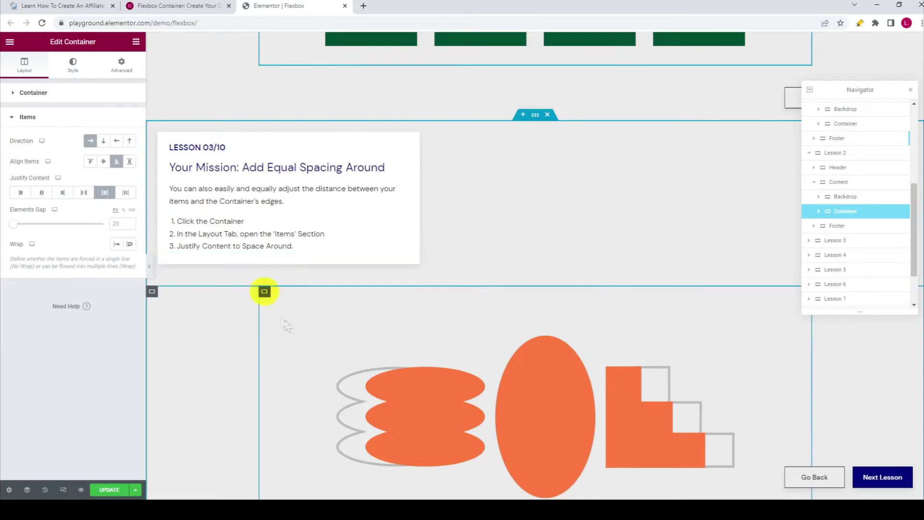
left_click(265, 291)
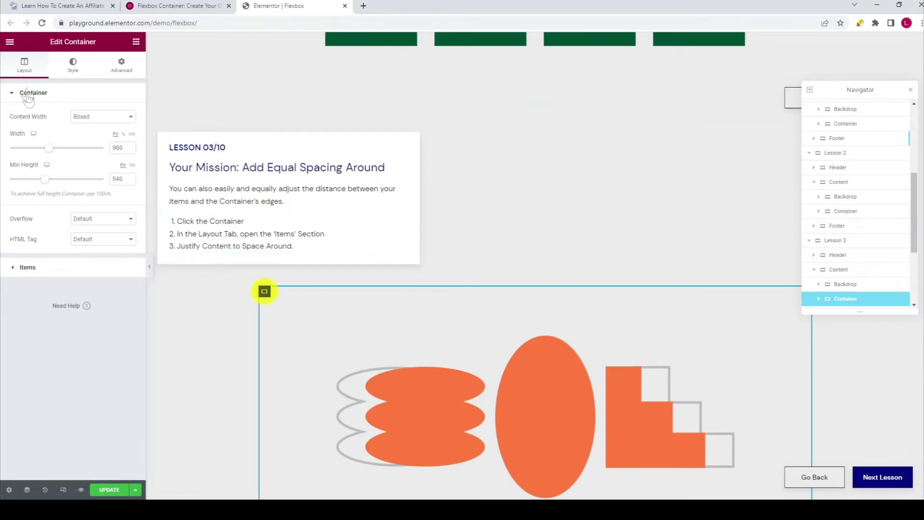
left_click(21, 268)
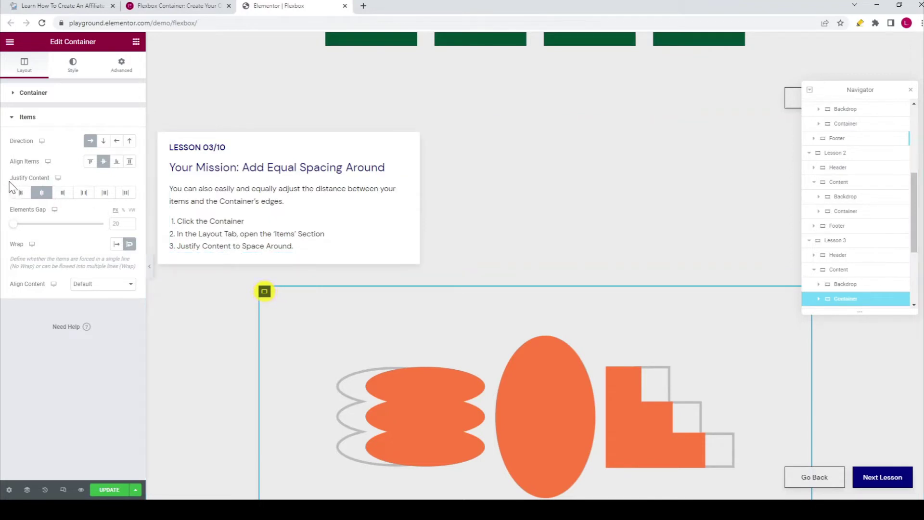
left_click_drag(26, 180, 54, 189)
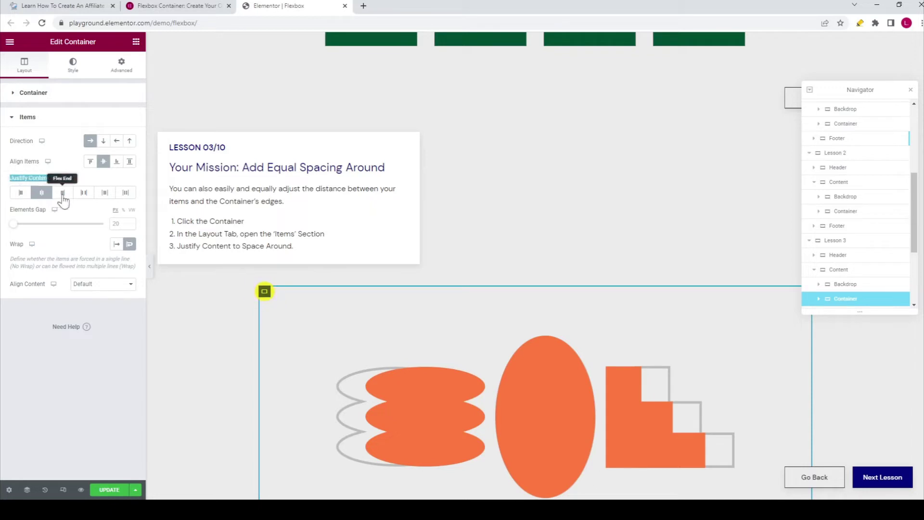
left_click(105, 194)
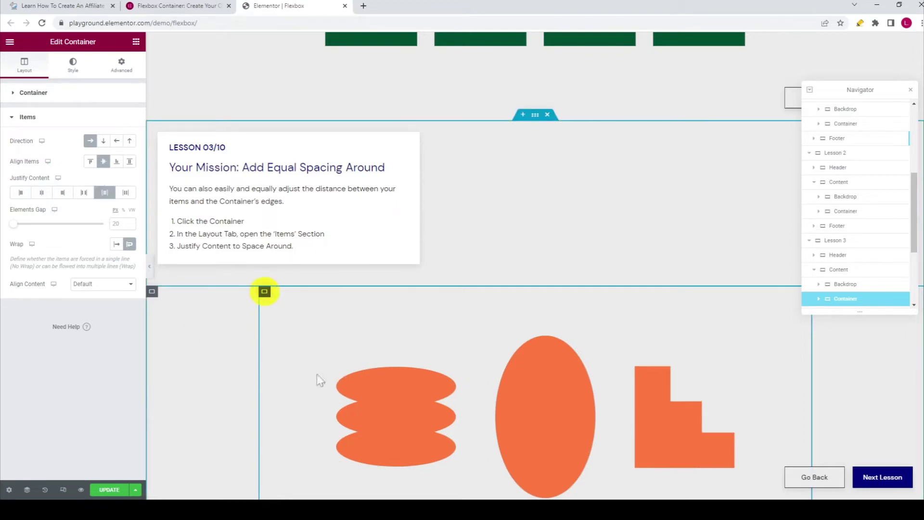
scroll(641, 355, "down", 3)
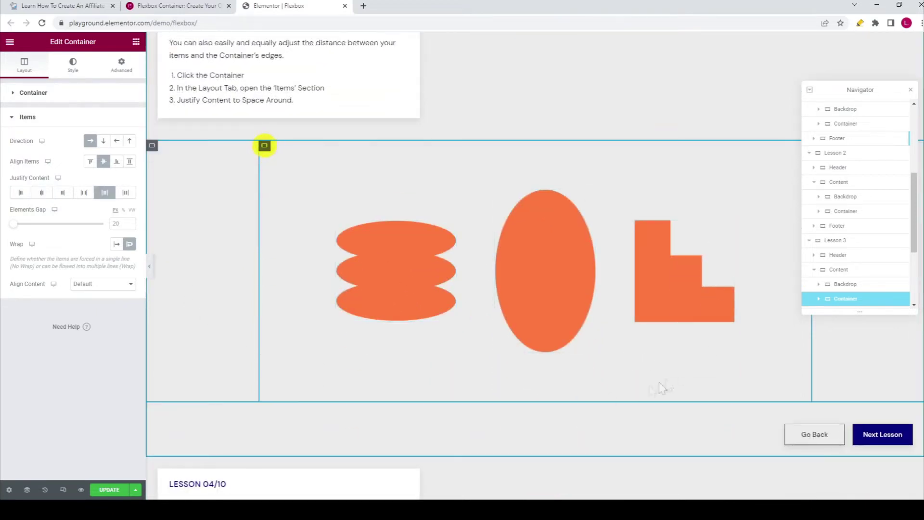
Step: Set the items of the container with the purple circles in Lesson 4 to Wrap
scroll(510, 236, "down", 3)
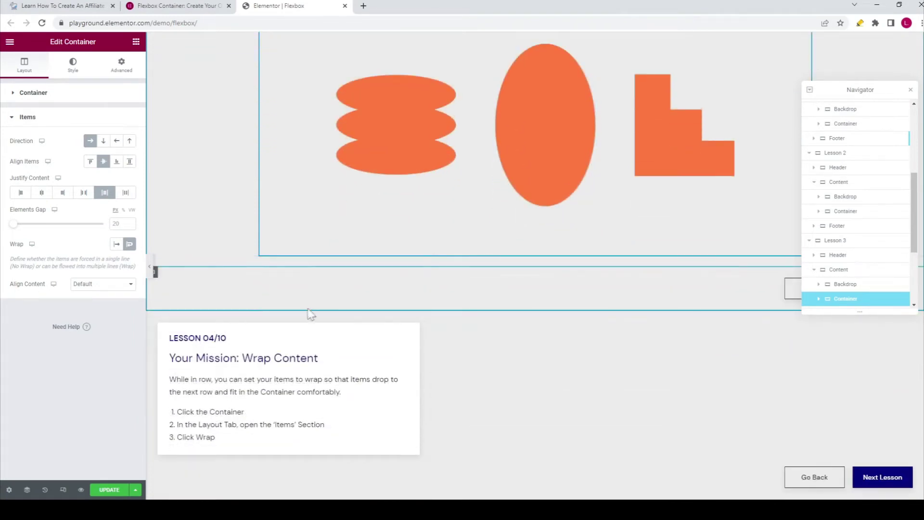
scroll(246, 297, "down", 1)
scroll(231, 293, "down", 2)
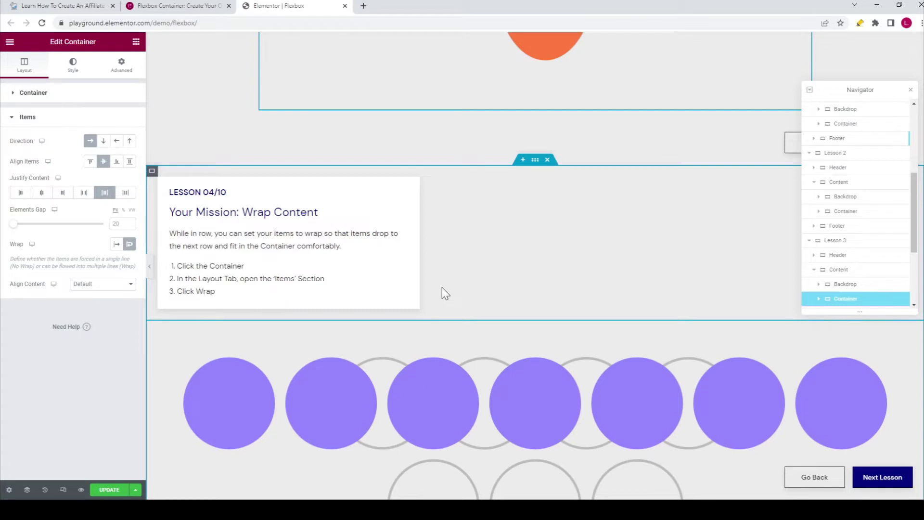
scroll(440, 289, "down", 2)
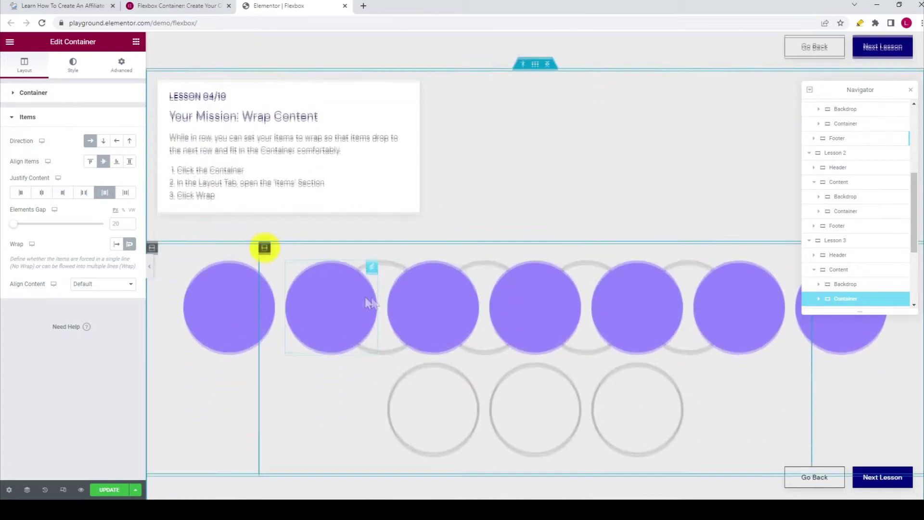
left_click(265, 246)
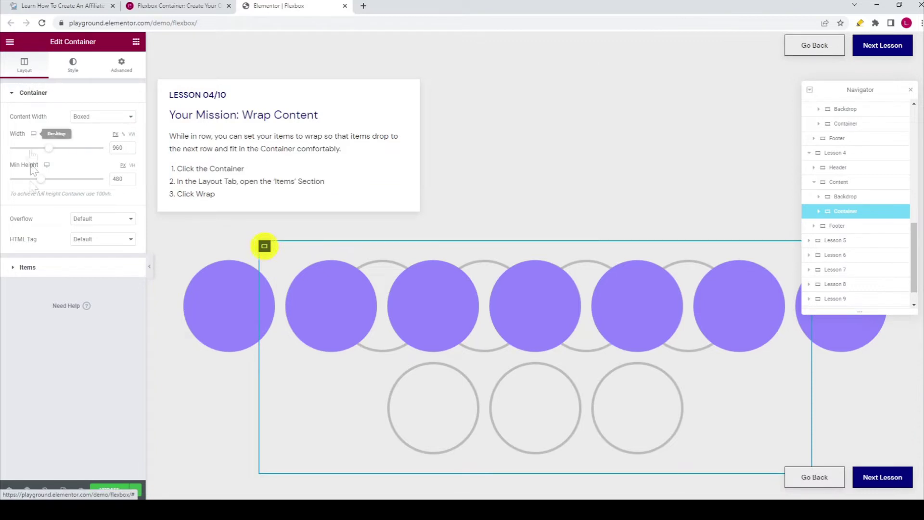
left_click(28, 267)
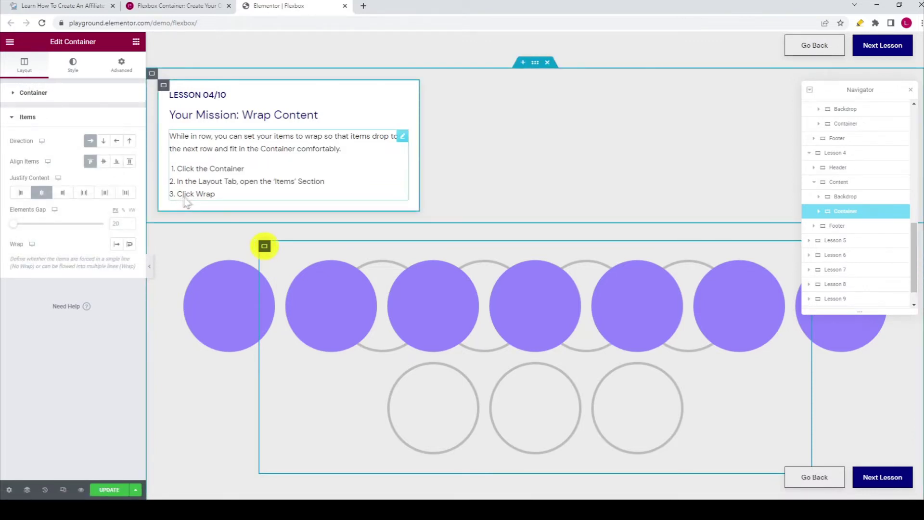
double_click(16, 244)
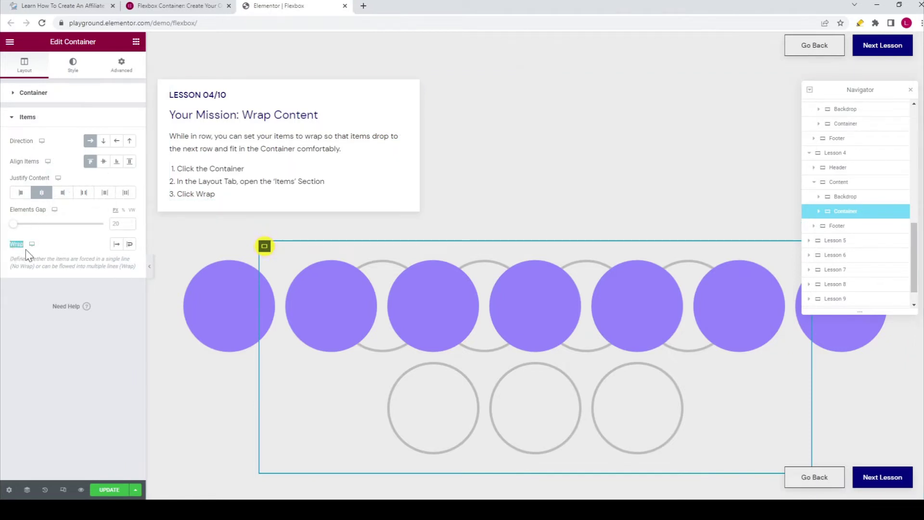
left_click(130, 245)
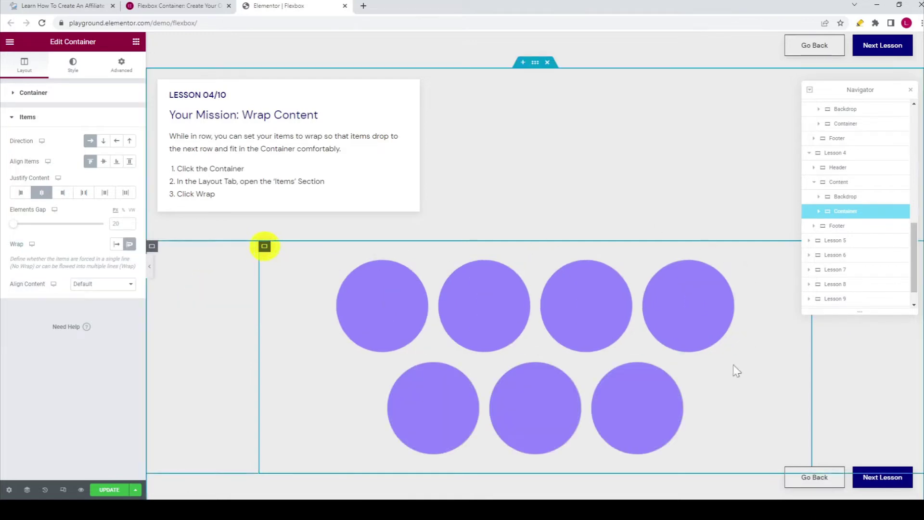
Step: Go to Lesson 5, "Be a Hero and Try It Out", and expand its Show Me How instructions
scroll(654, 349, "down", 7)
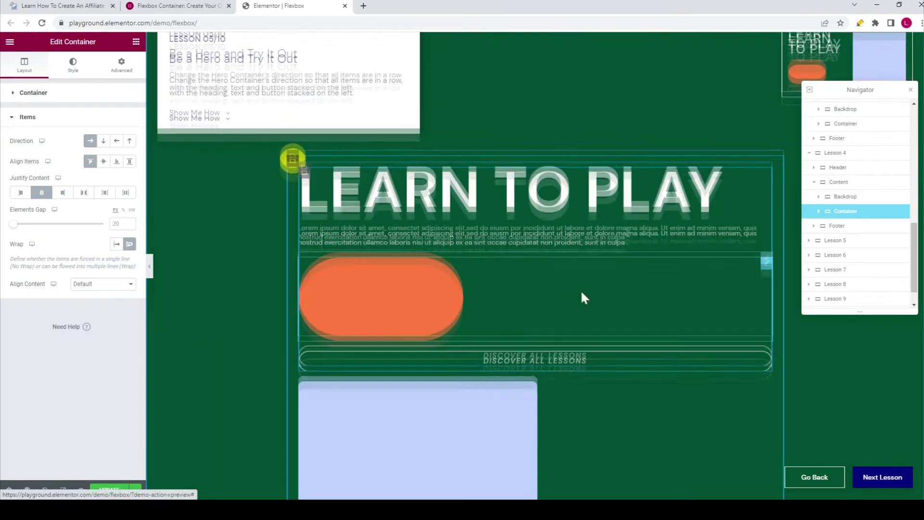
scroll(207, 308, "down", 2)
scroll(573, 431, "down", 1)
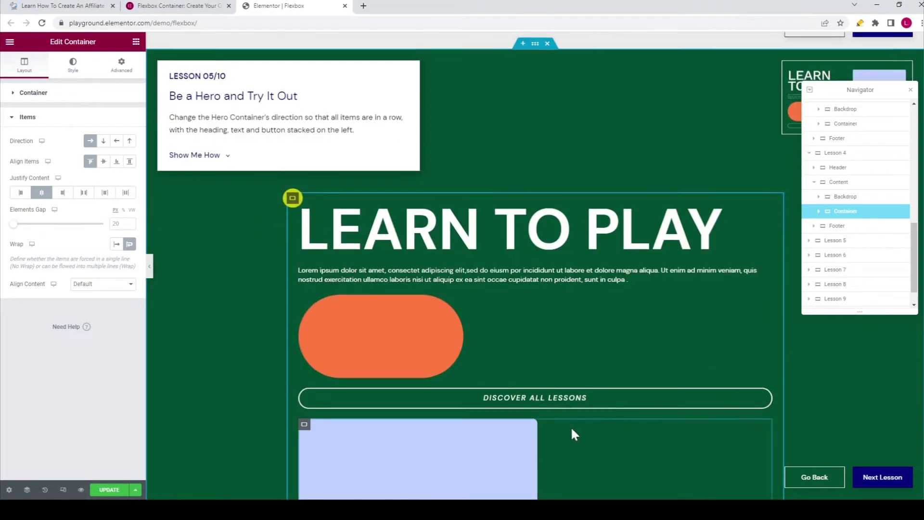
scroll(530, 419, "up", 2)
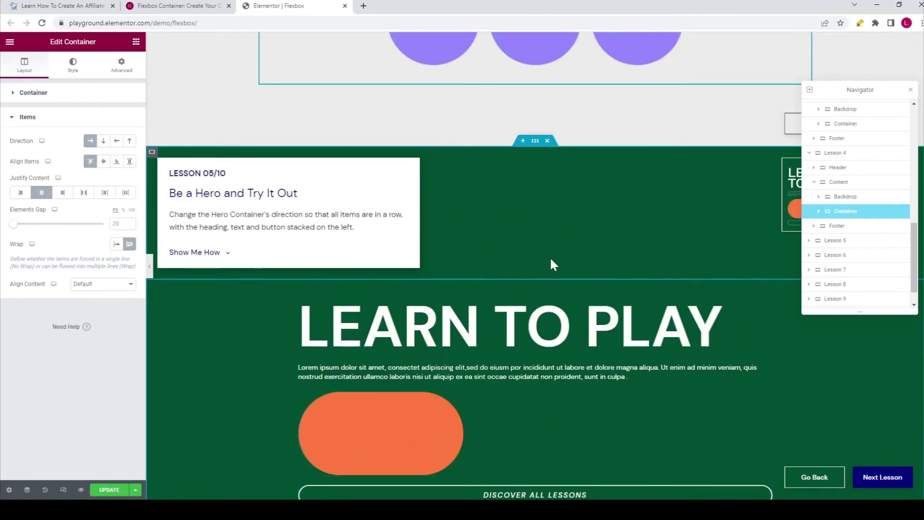
left_click(222, 255)
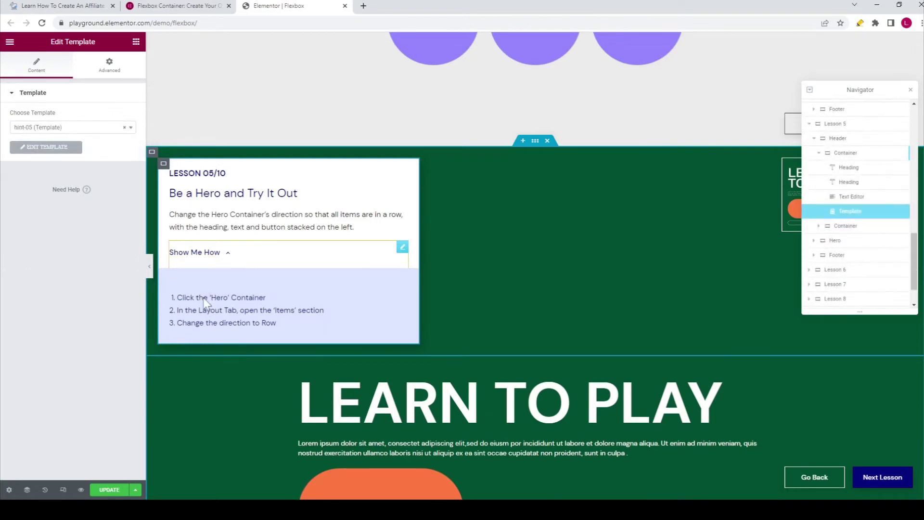
Step: Set the items direction of the Hero container in Lesson 5 to Row
scroll(288, 273, "down", 3)
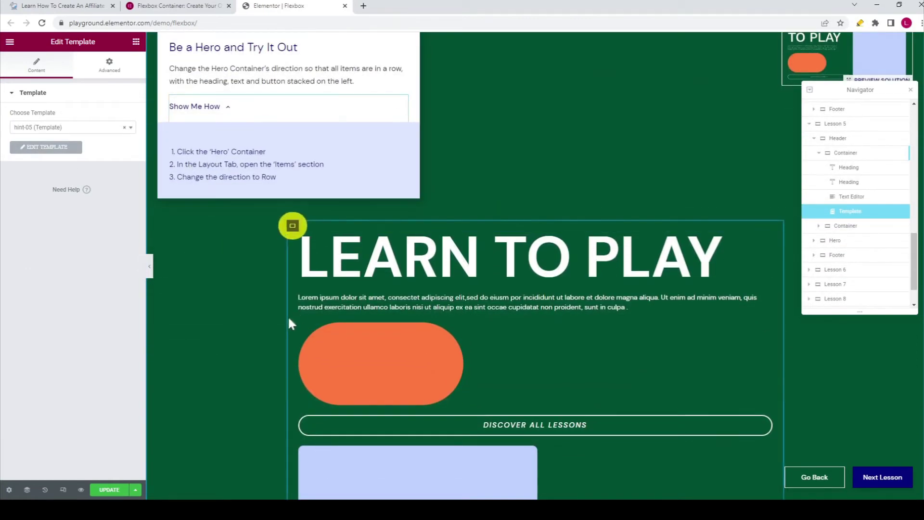
left_click(292, 225)
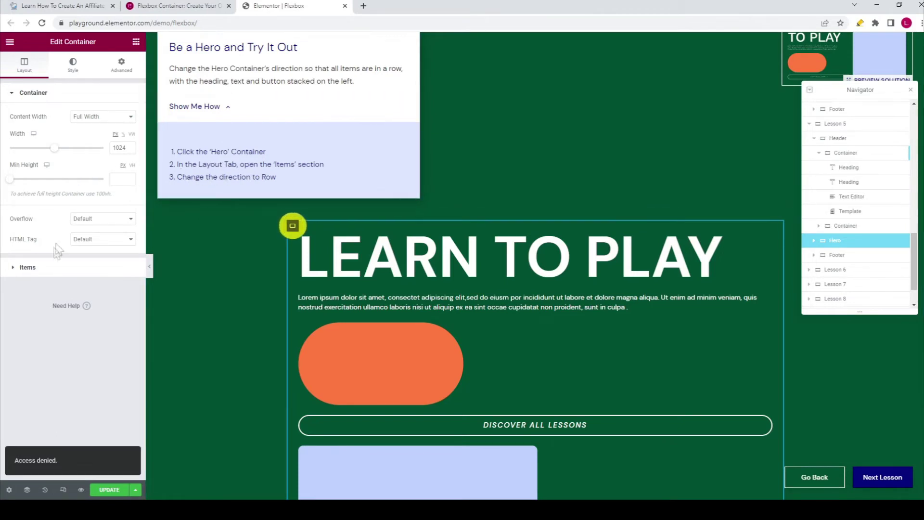
left_click(28, 268)
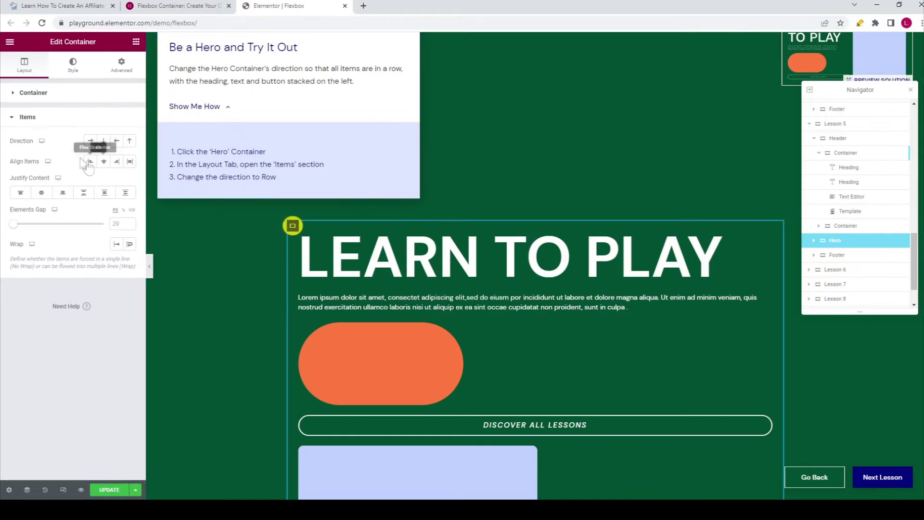
double_click(21, 141)
left_click(92, 146)
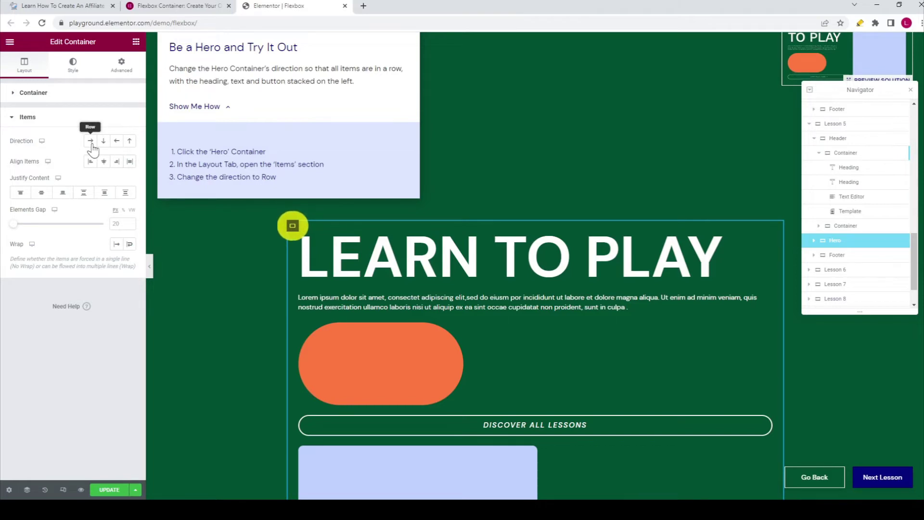
left_click(91, 142)
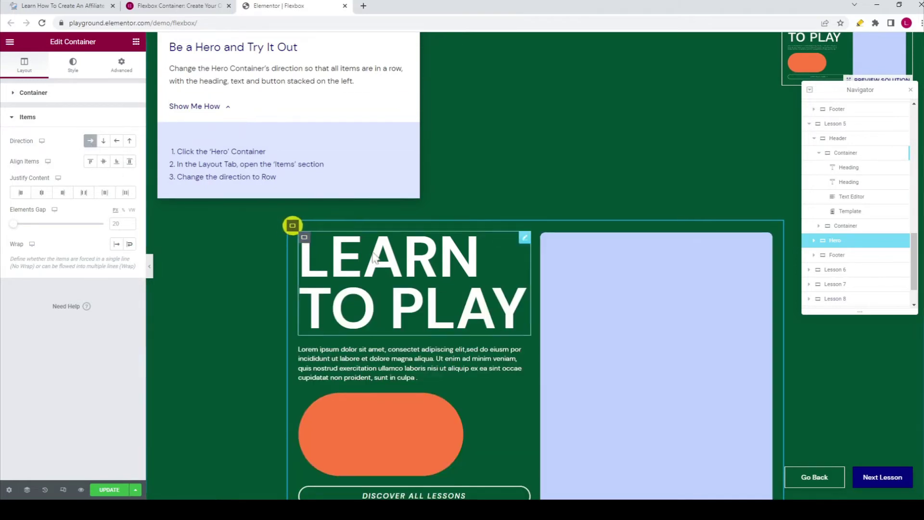
scroll(434, 240, "down", 2)
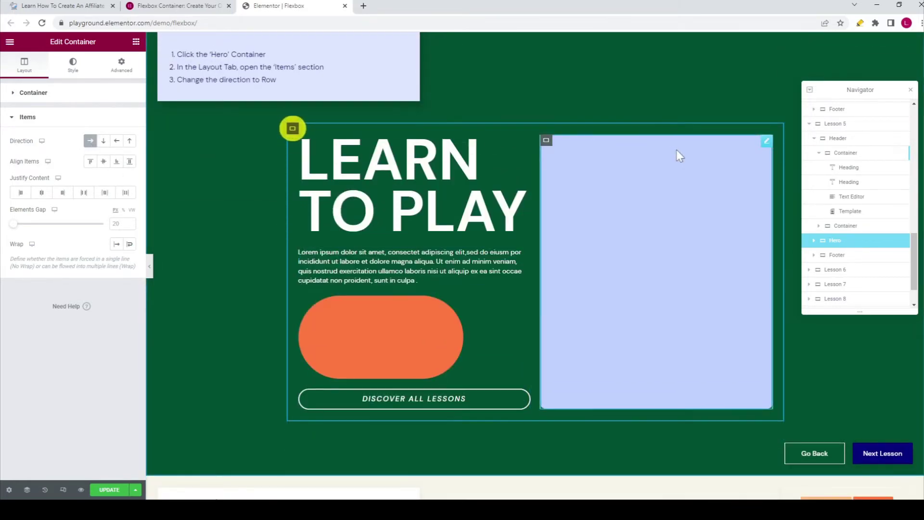
Step: Go to Lesson 6, "Flip Content With Ease", and expand its Show Me How instructions
scroll(674, 154, "down", 5)
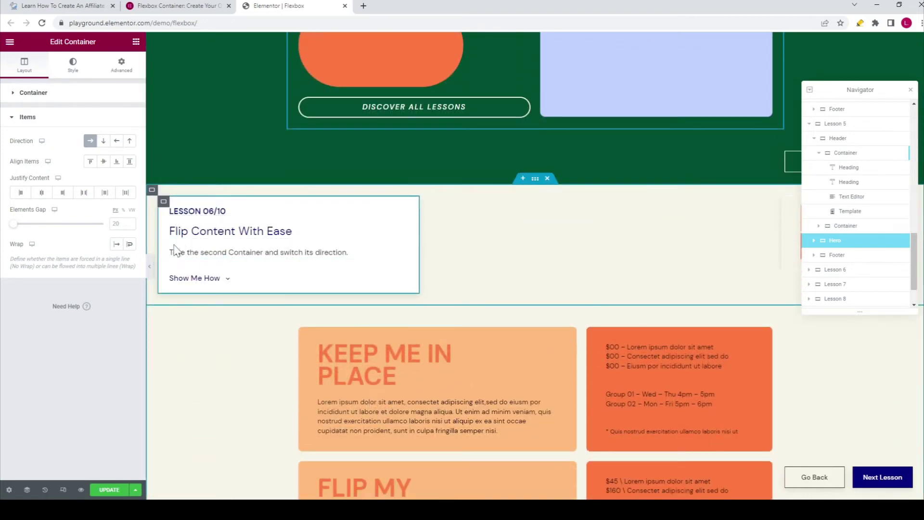
scroll(294, 242, "down", 3)
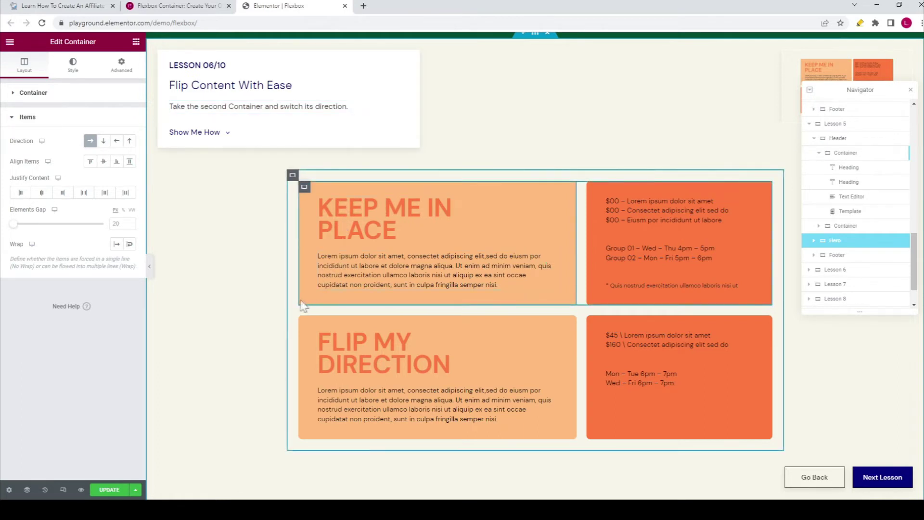
left_click(209, 135)
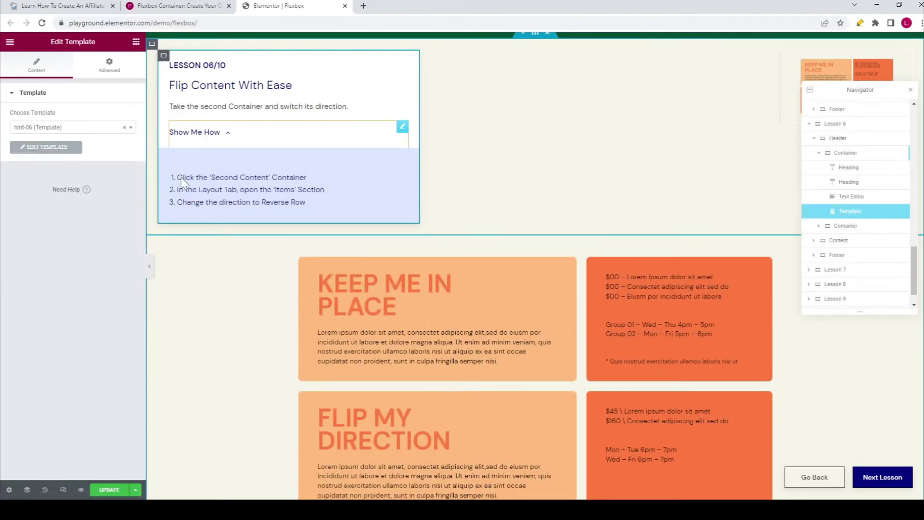
Step: Change the items direction of the Second Content container, "Flip My Direction", to Reverse Row
scroll(182, 182, "down", 2)
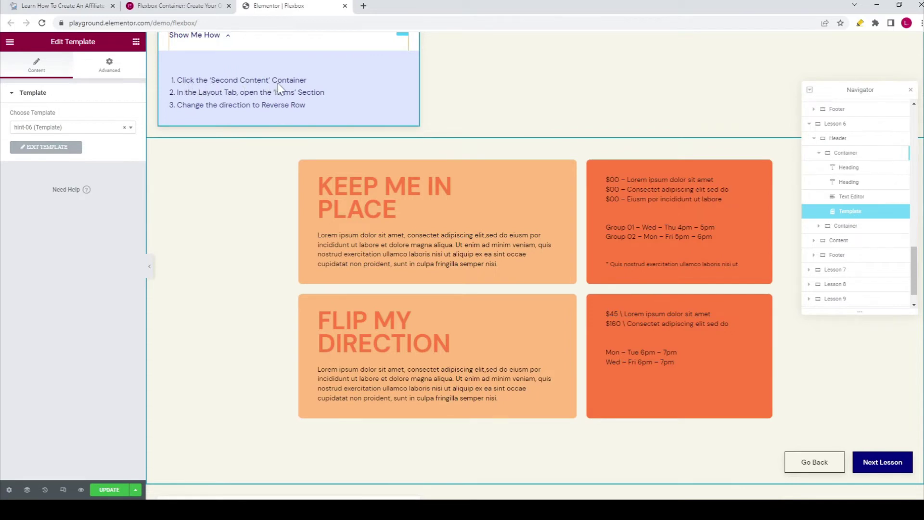
left_click(304, 301)
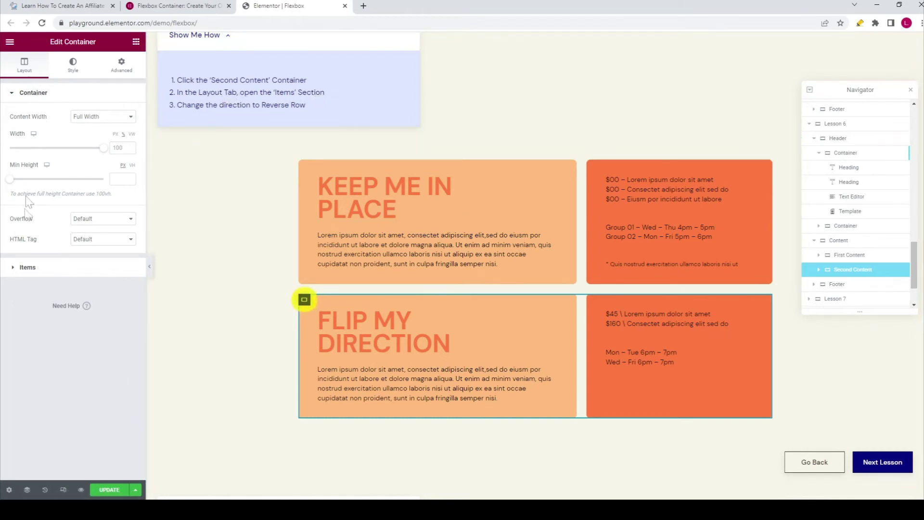
left_click(27, 269)
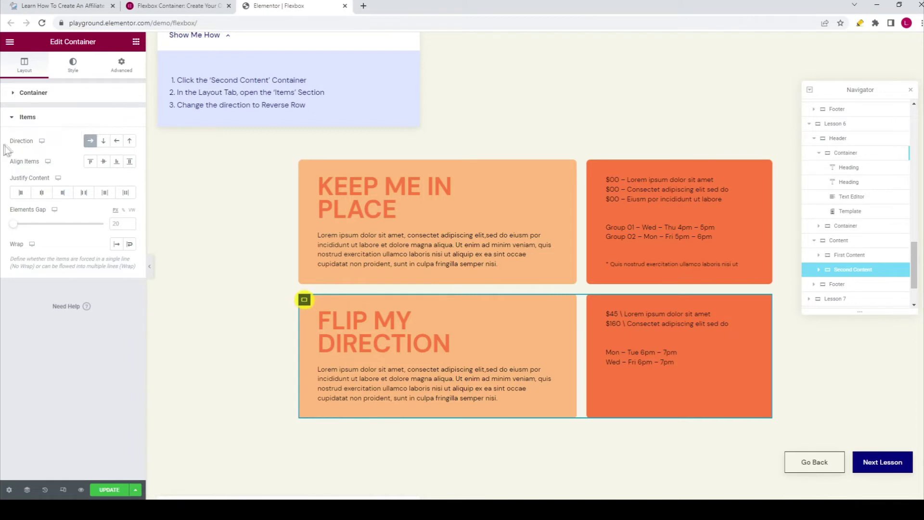
left_click_drag(6, 143, 33, 148)
left_click(90, 140)
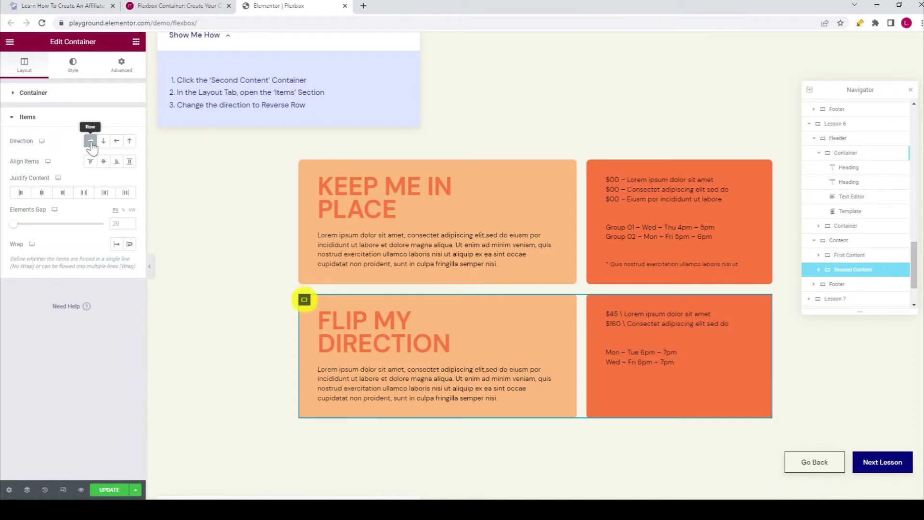
left_click(117, 142)
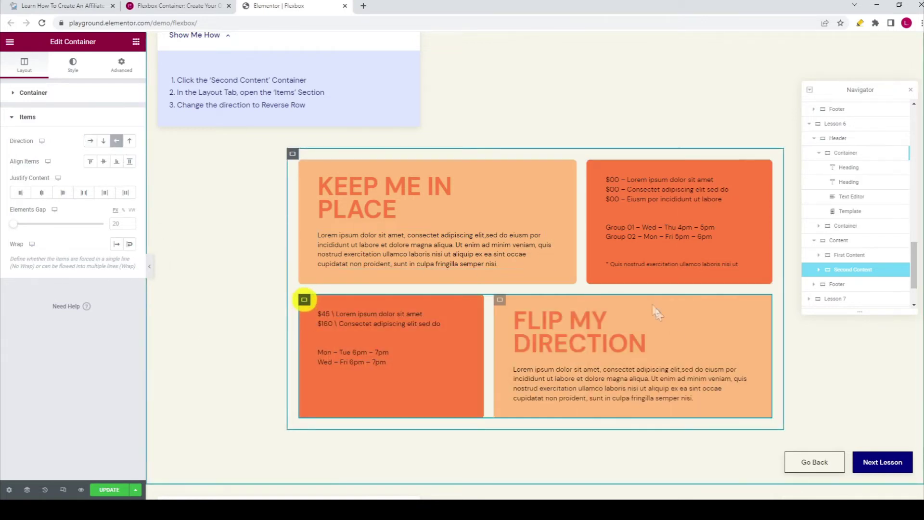
scroll(347, 349, "up", 2)
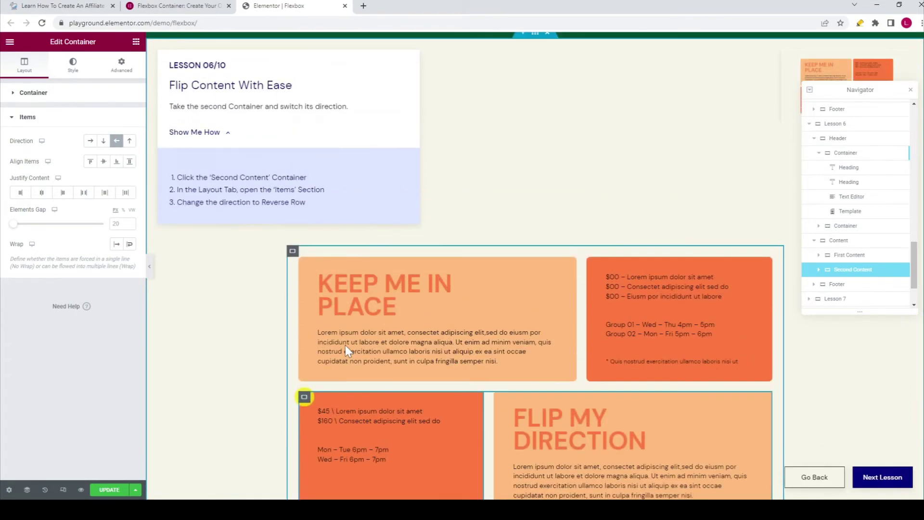
Step: Go to Lesson 7, "Build Your Nests", and expand its Show Me How instructions
scroll(299, 340, "down", 4)
scroll(299, 346, "down", 4)
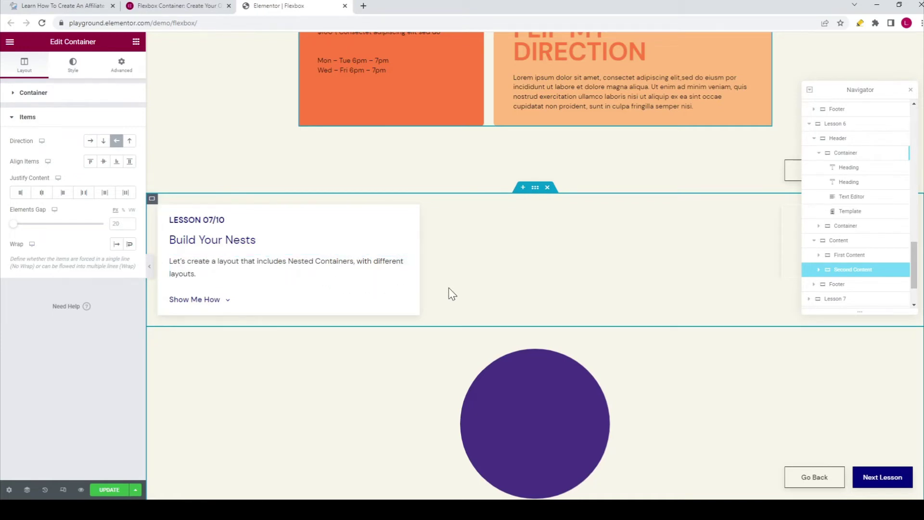
scroll(453, 285, "down", 4)
scroll(461, 311, "down", 15)
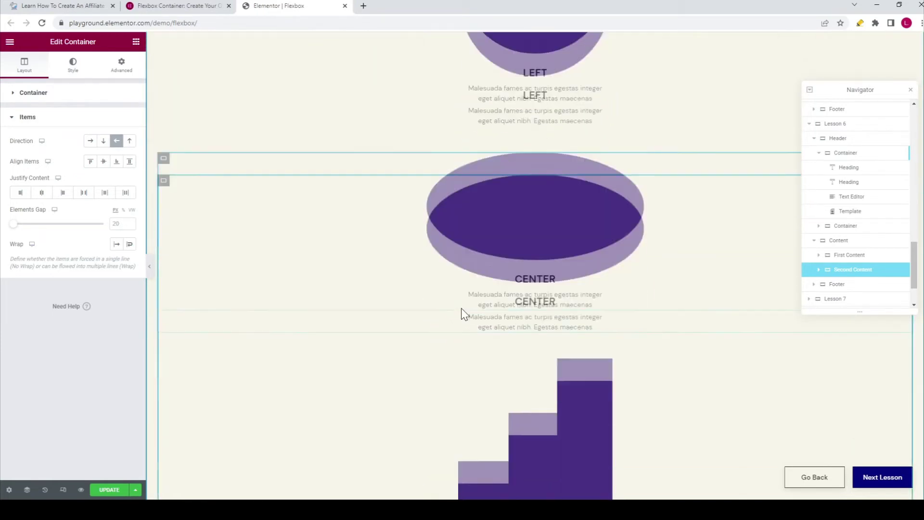
scroll(462, 310, "up", 6)
scroll(462, 313, "up", 10)
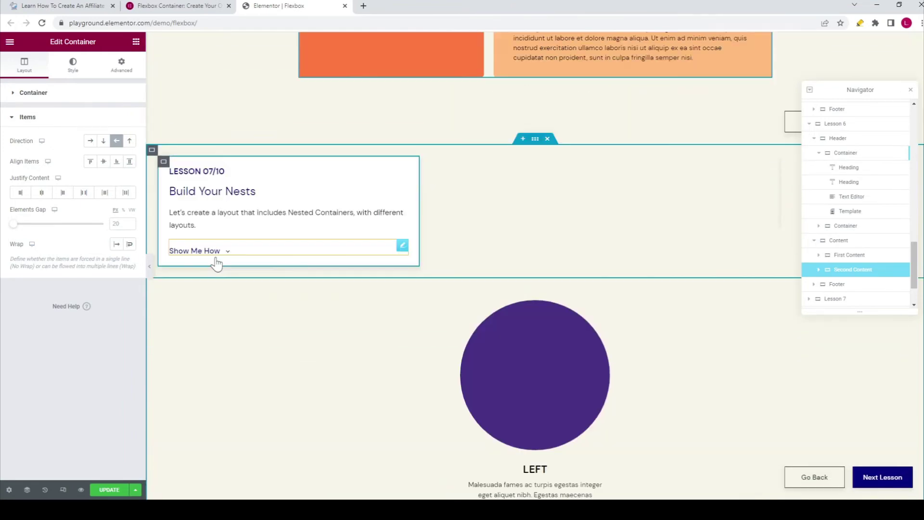
left_click(219, 258)
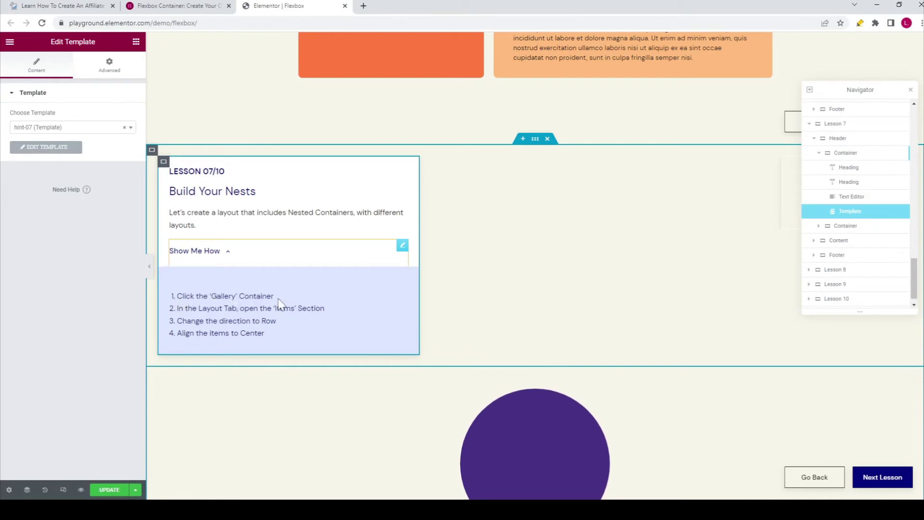
Step: Set the items direction of the Gallery container in Lesson 7 to Row
scroll(417, 290, "down", 4)
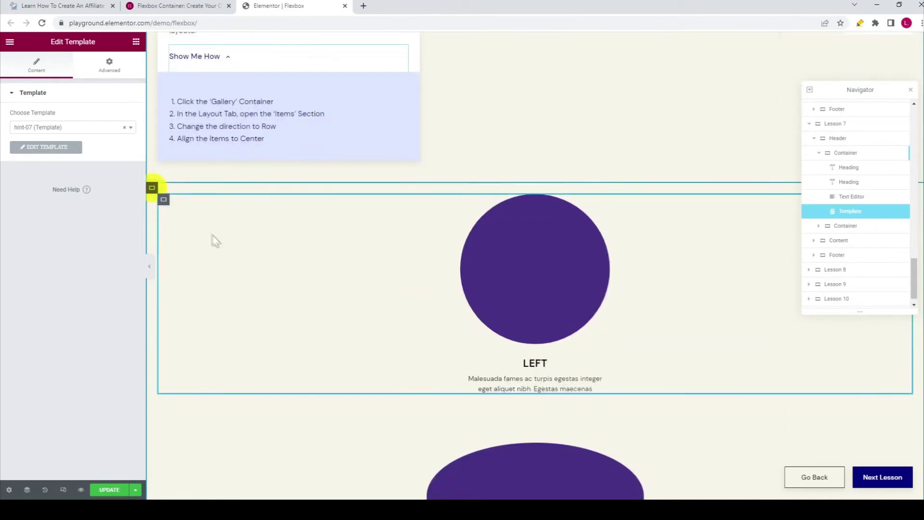
left_click(151, 189)
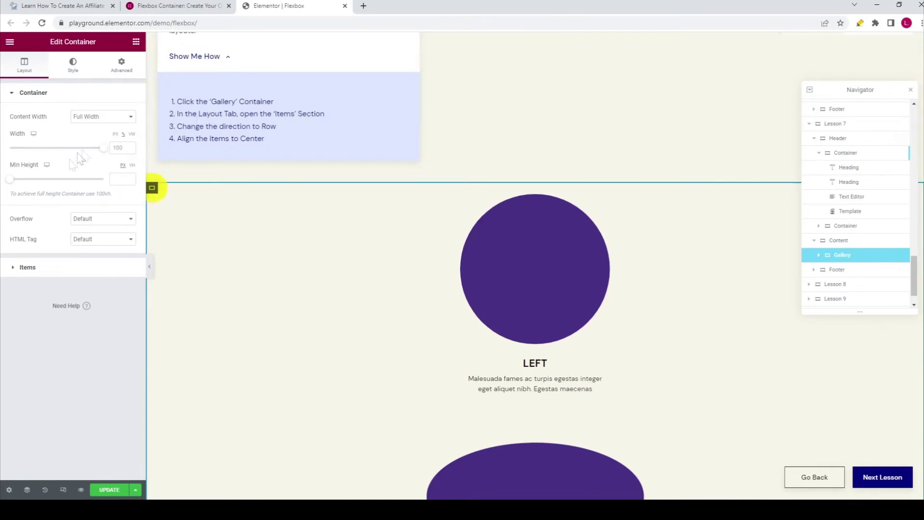
left_click(27, 270)
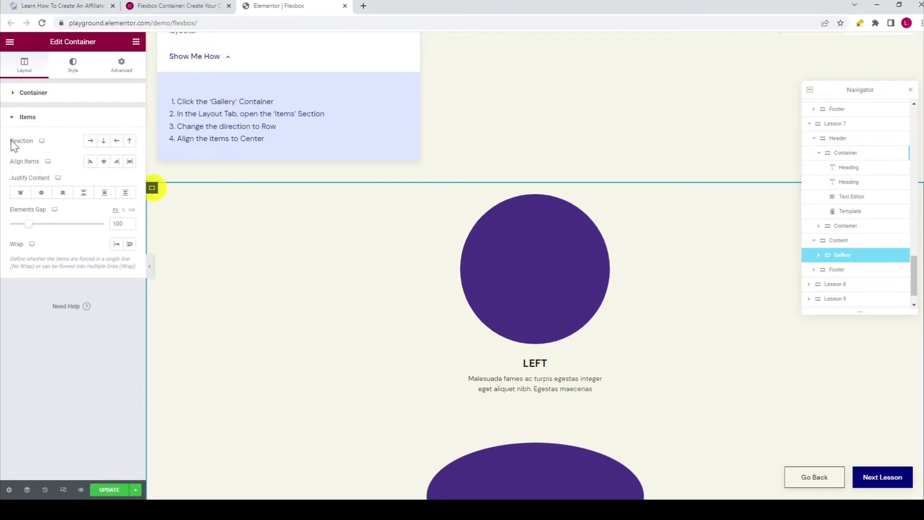
left_click_drag(10, 140, 43, 148)
left_click(72, 148)
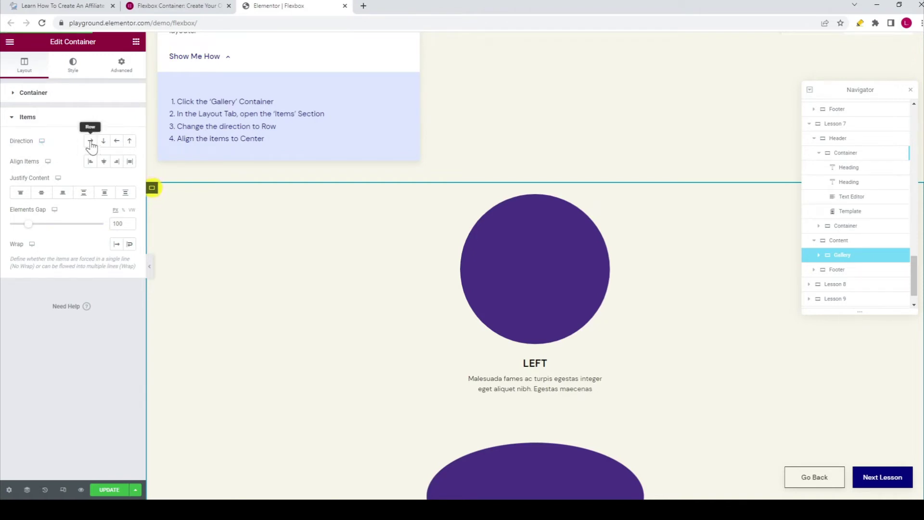
left_click(91, 143)
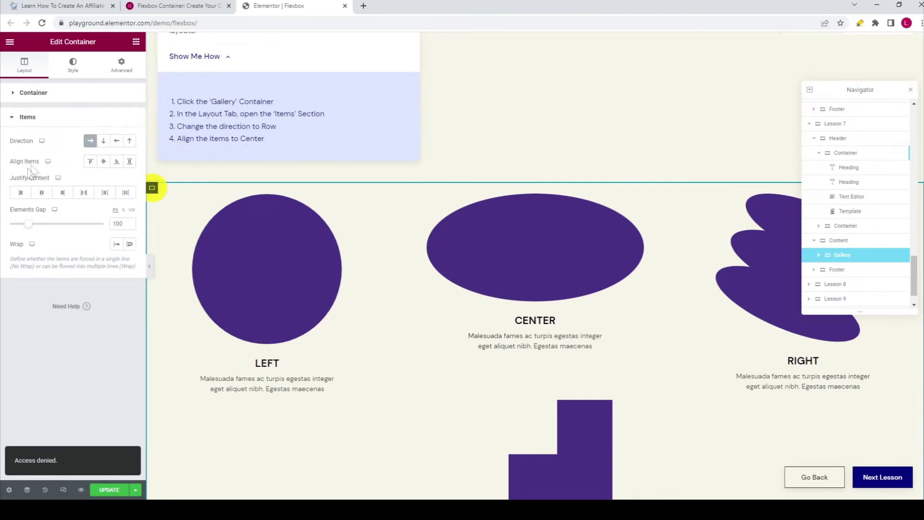
Step: Set Align Items of the Gallery container to Center and review the shapes' arrangement
left_click_drag(13, 163, 38, 164)
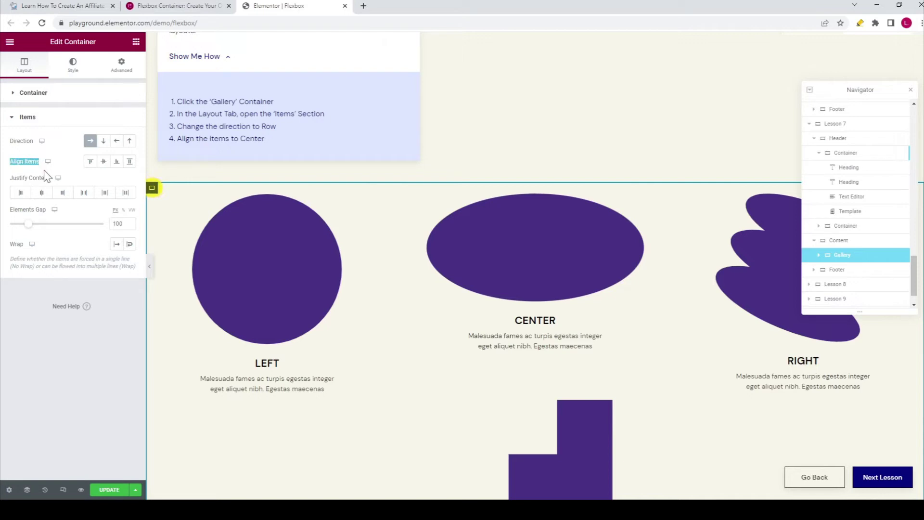
left_click(104, 163)
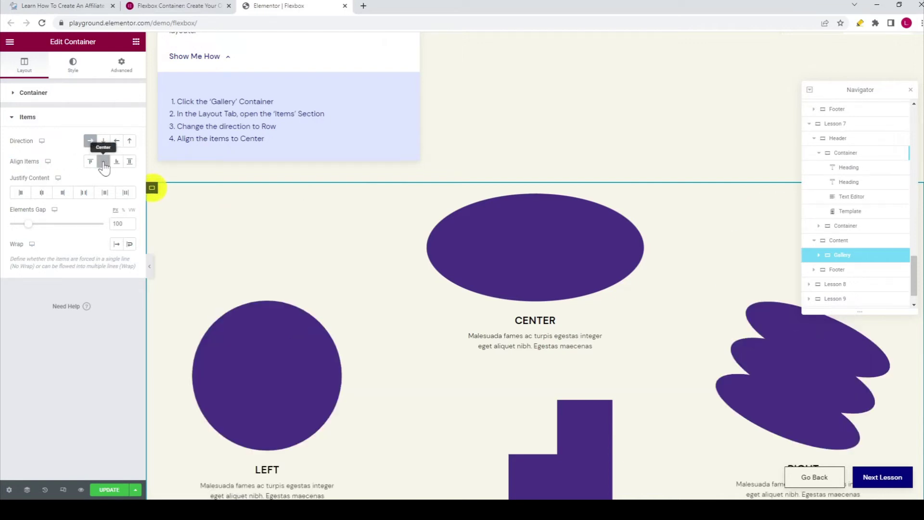
scroll(212, 231, "down", 2)
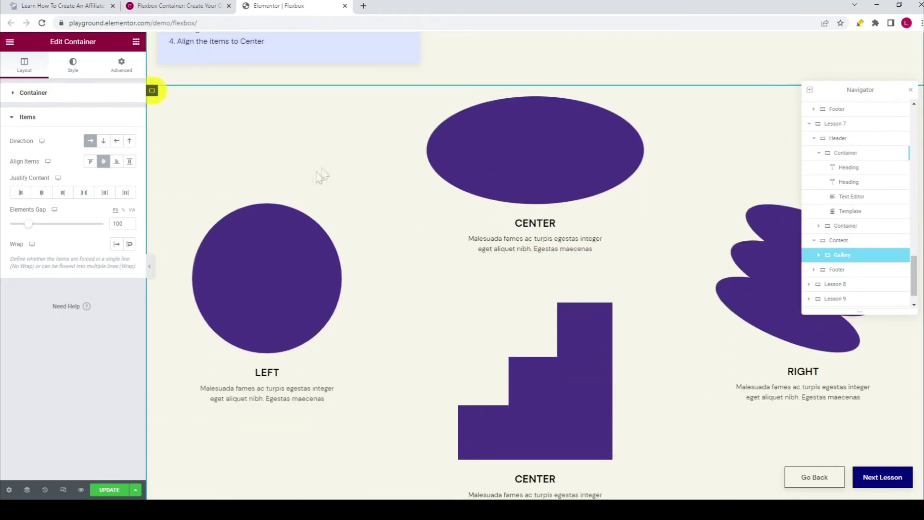
scroll(221, 239, "down", 1)
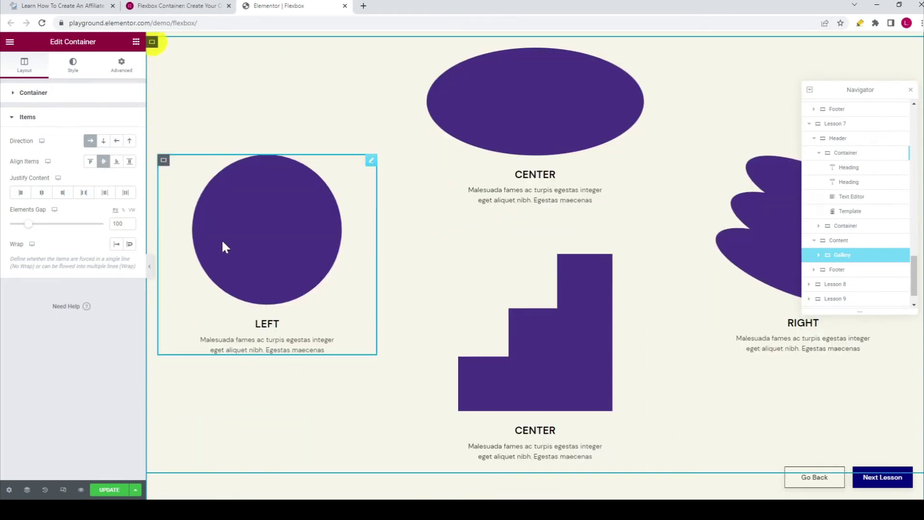
Step: Go to Lesson 8, "Stairway to Success", and expand its Show Me How instructions
scroll(218, 240, "down", 6)
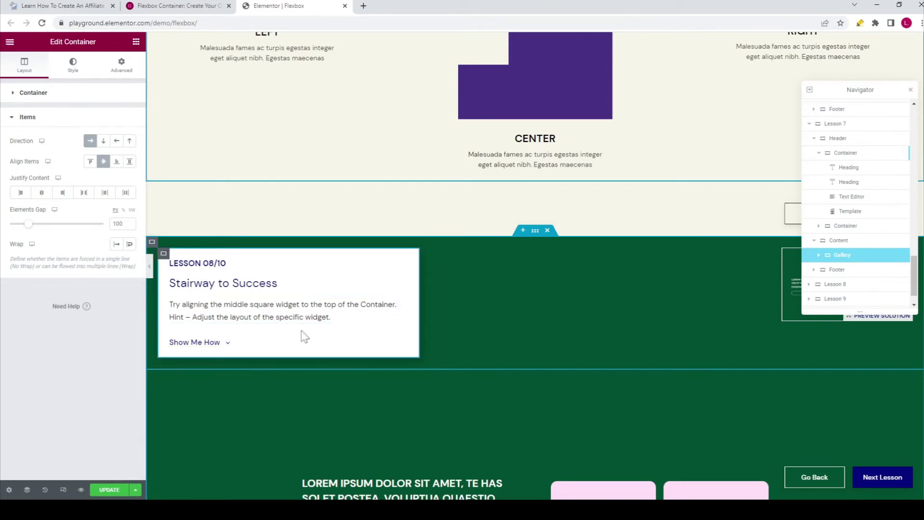
scroll(345, 332, "down", 4)
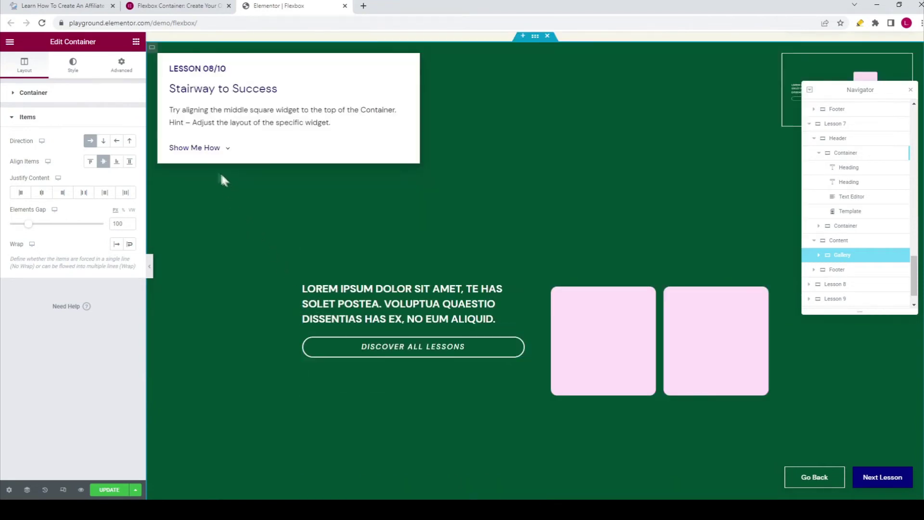
left_click(223, 154)
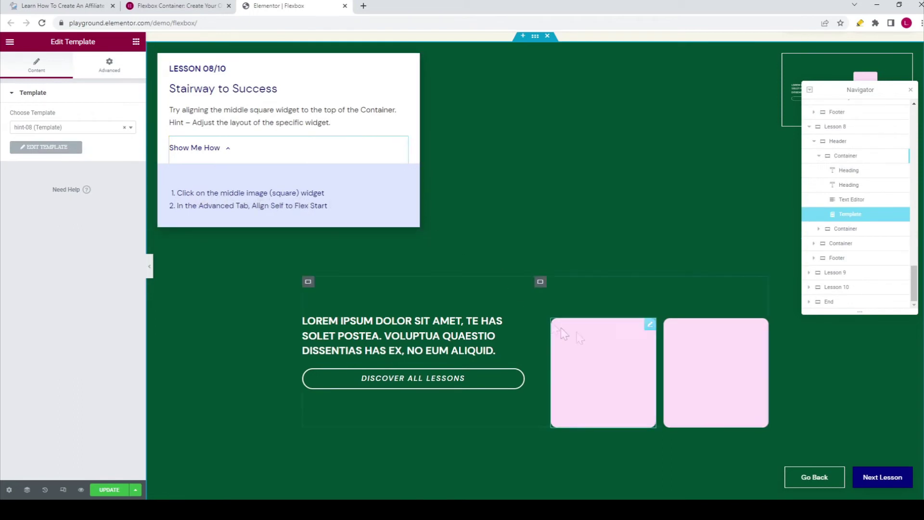
Step: Set Align Self of the middle square image widget in Lesson 8 to Flex Start
left_click(650, 330)
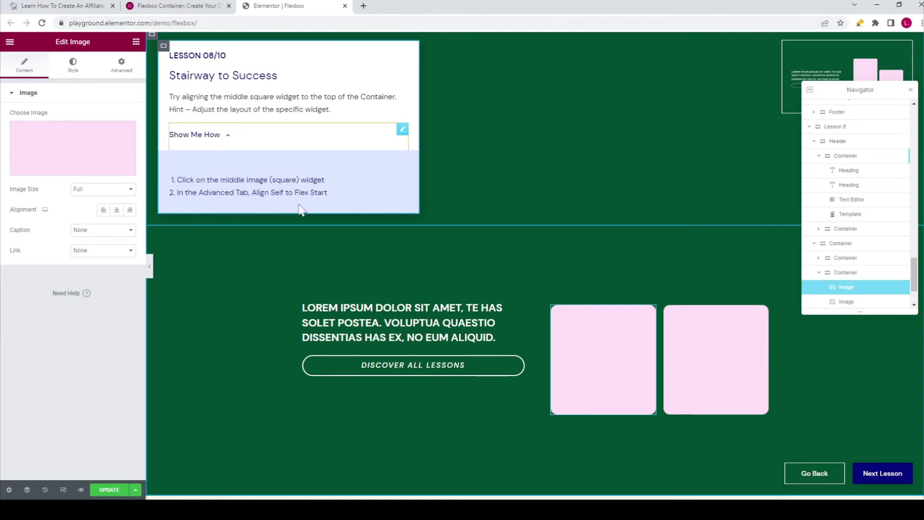
left_click(133, 75)
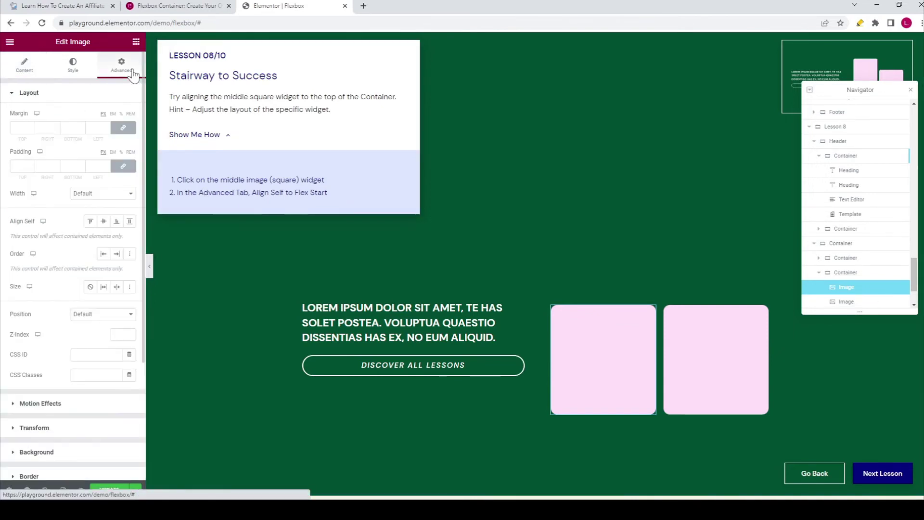
left_click_drag(8, 229, 39, 233)
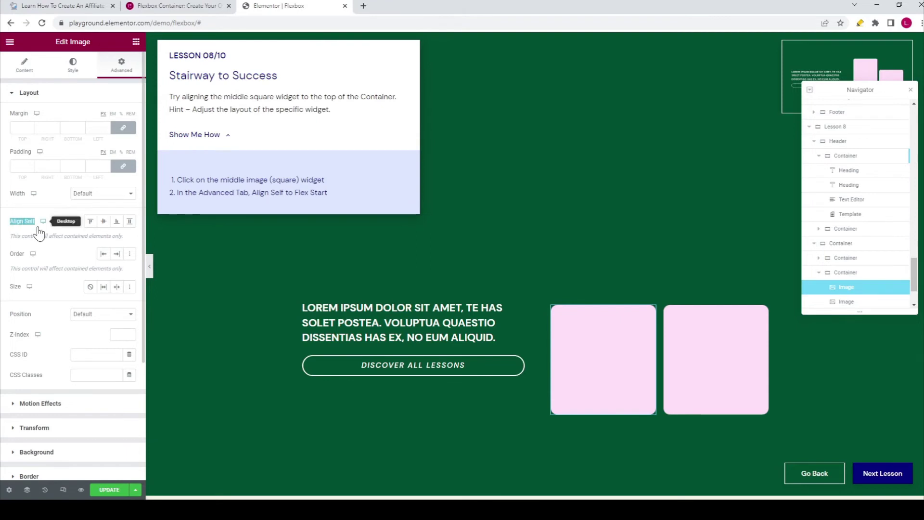
left_click(90, 221)
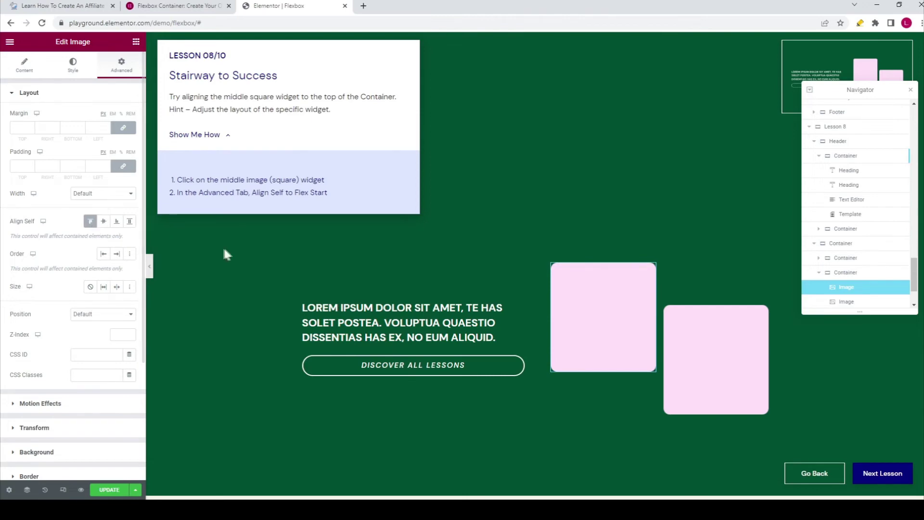
Step: Go to Lesson 9, "Mobile Responsive Layout", and expand its Show Me How instructions
scroll(392, 241, "down", 3)
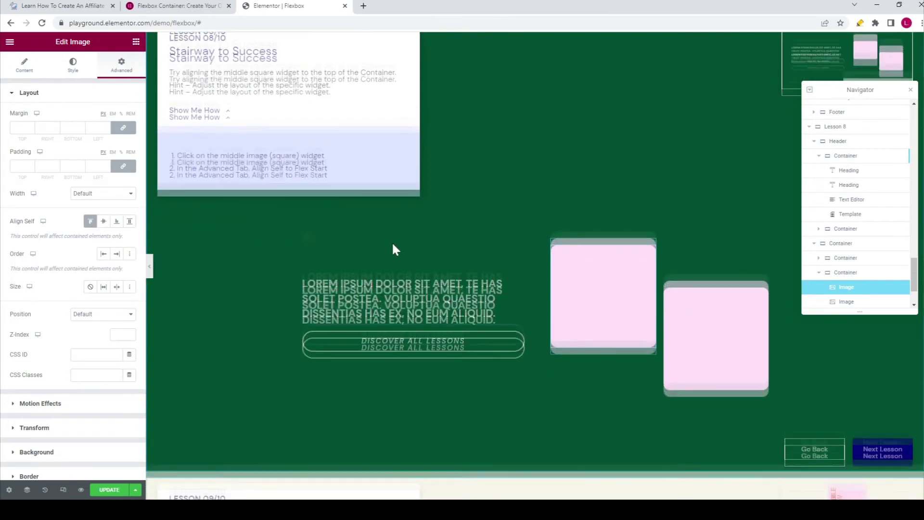
scroll(395, 243, "down", 3)
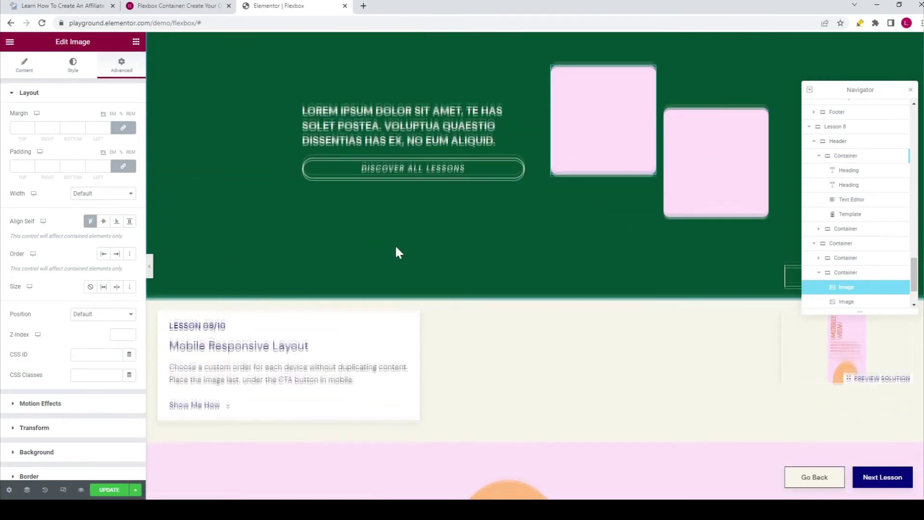
scroll(394, 247, "up", 1)
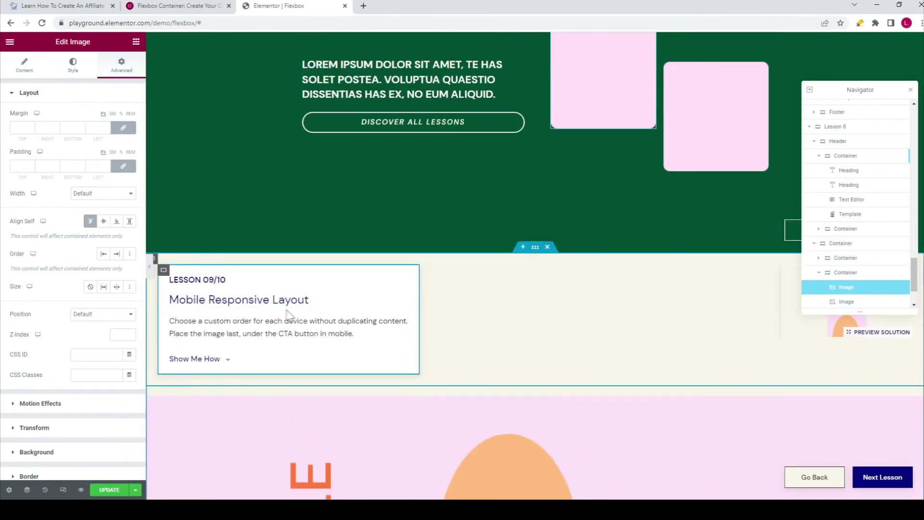
left_click(222, 358)
Step: Select the oval image's container in Lesson 9 and switch the responsive preview to mobile
scroll(287, 215, "down", 5)
scroll(388, 226, "down", 1)
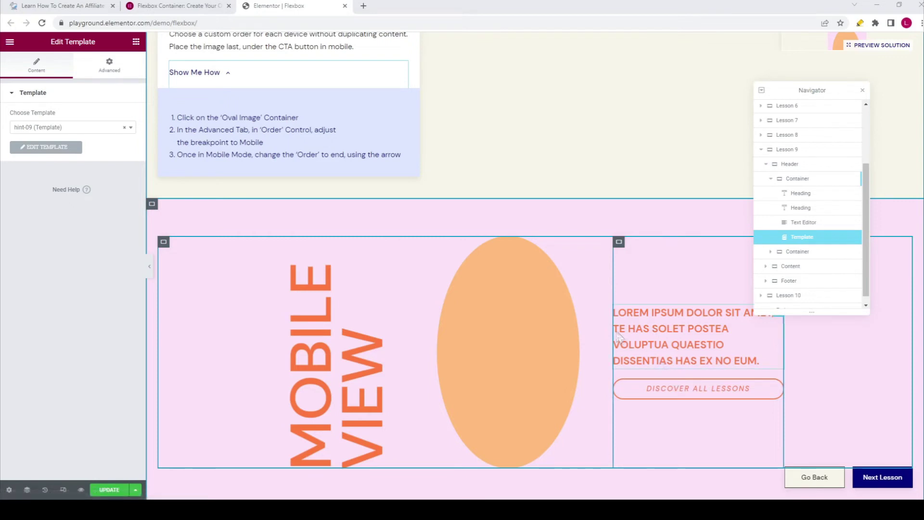
left_click(442, 242)
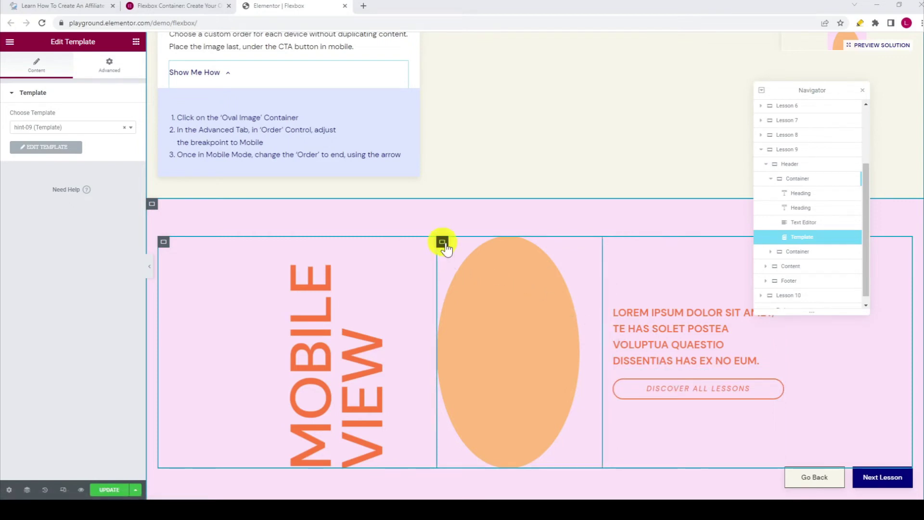
left_click(443, 243)
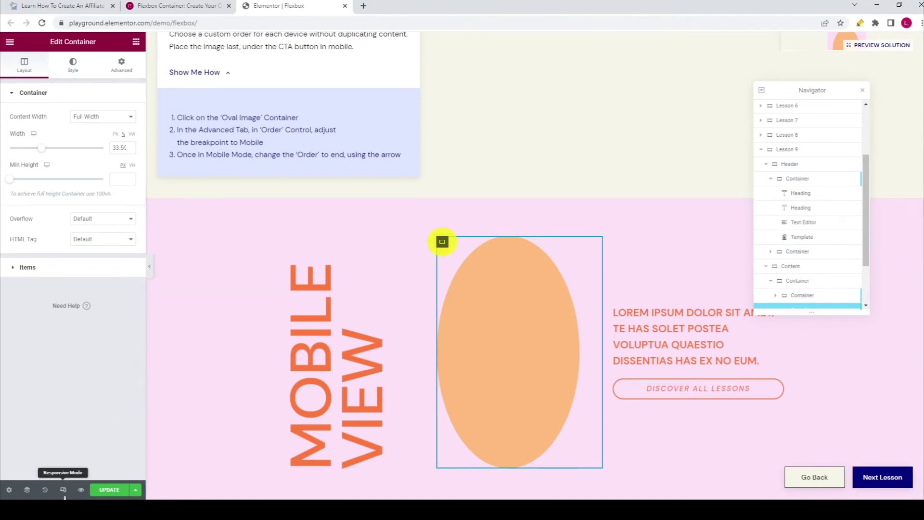
left_click(63, 491)
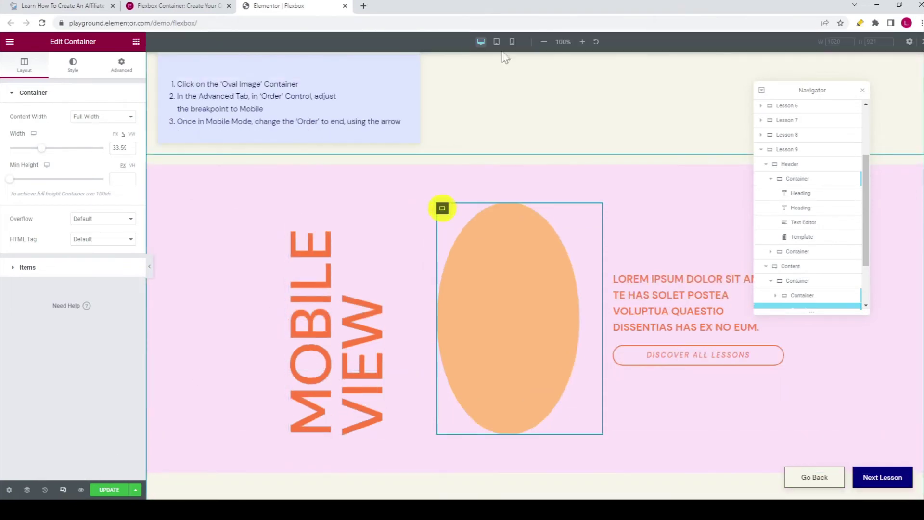
left_click(513, 43)
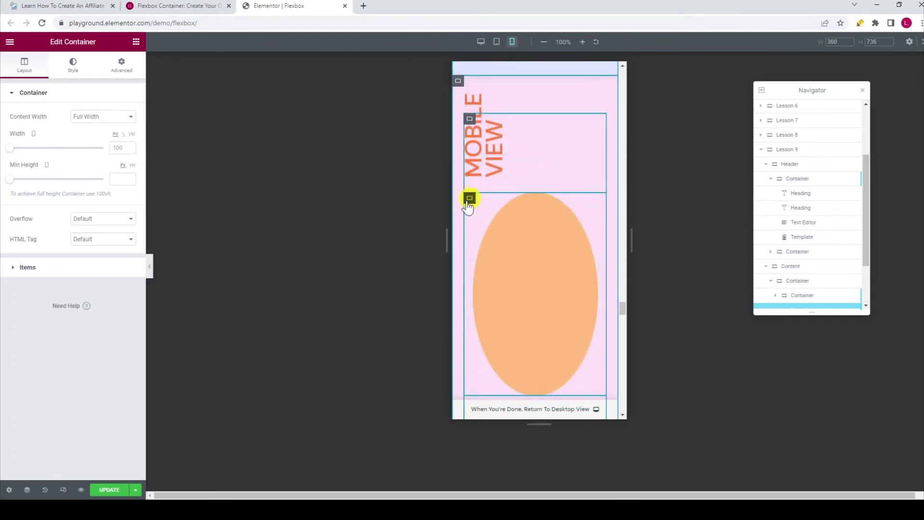
Step: Set the oval image container's mobile Order to End and check its place under the "Discover All Lessons" button
left_click(123, 71)
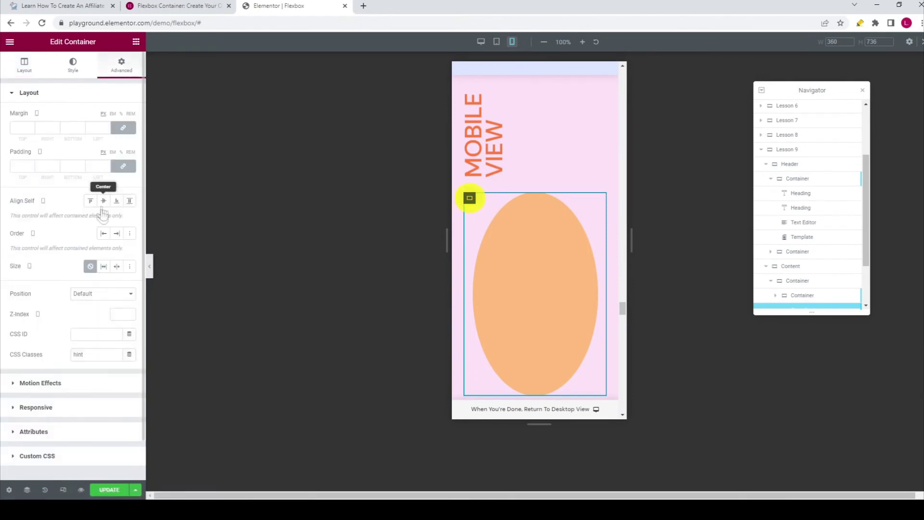
left_click(115, 235)
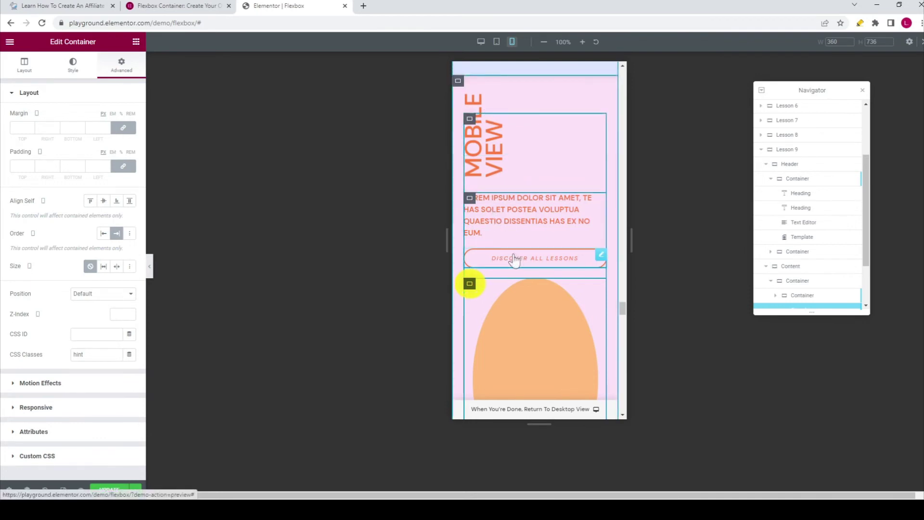
scroll(540, 251, "down", 3)
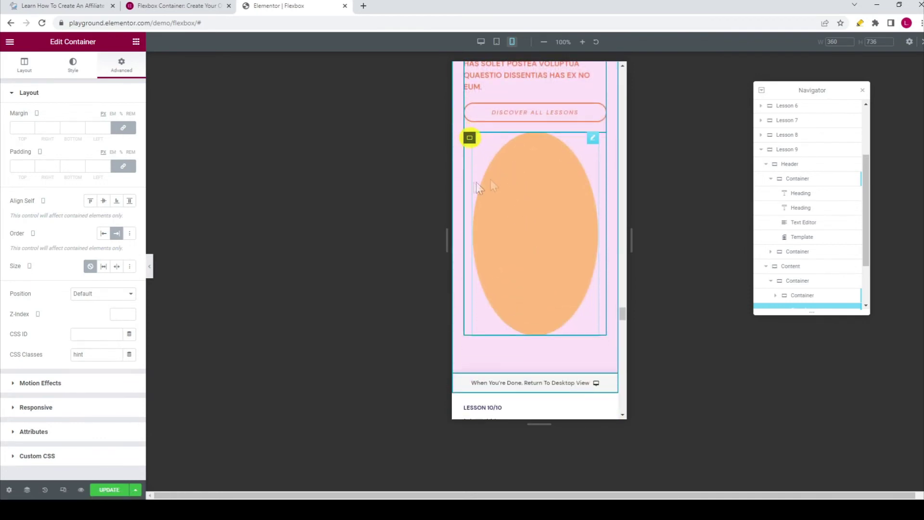
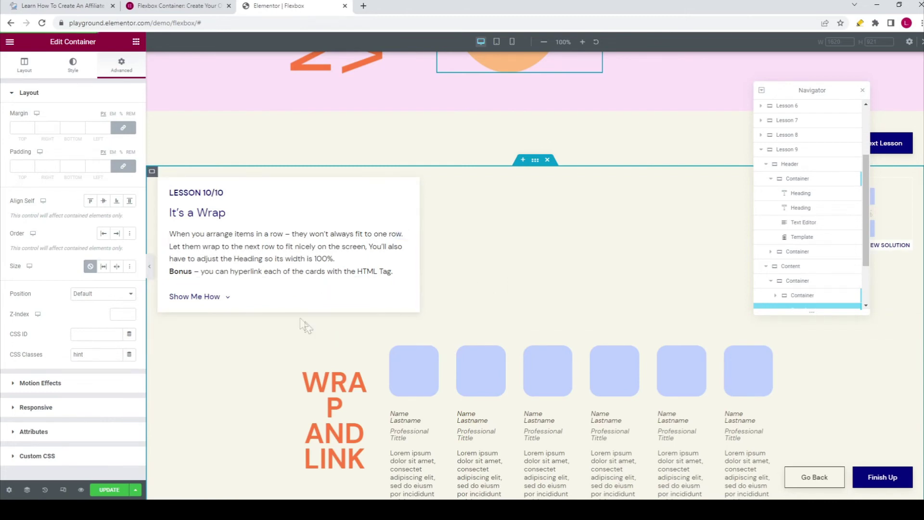
Step: Expand the Show Me How instructions of Lesson 10, "It's a Wrap", and look over its cards layout
left_click(207, 299)
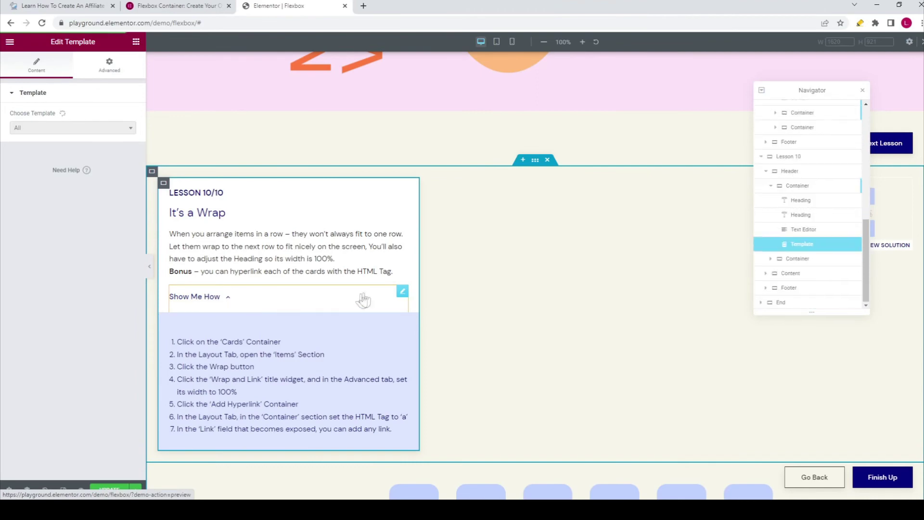
scroll(227, 253, "down", 2)
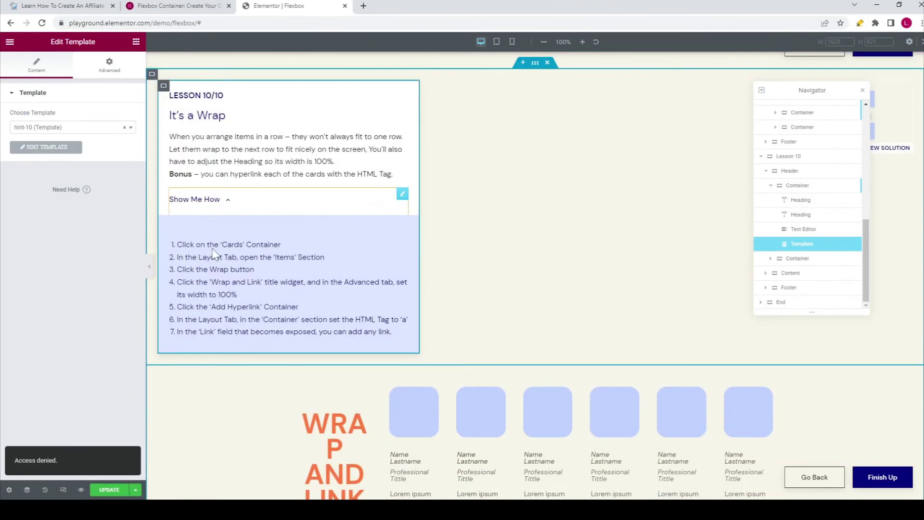
scroll(293, 261, "down", 2)
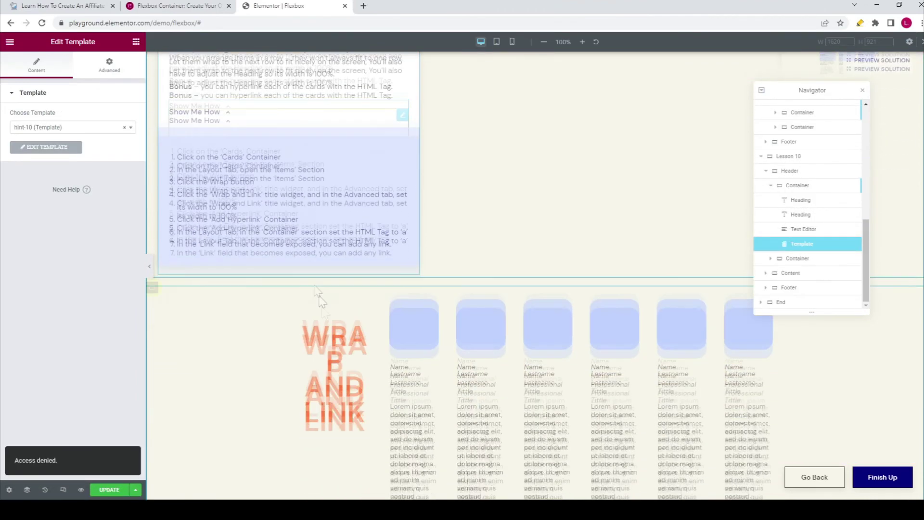
Step: Turn on Wrap in the Items settings of Lesson 10's Cards container
left_click(152, 284)
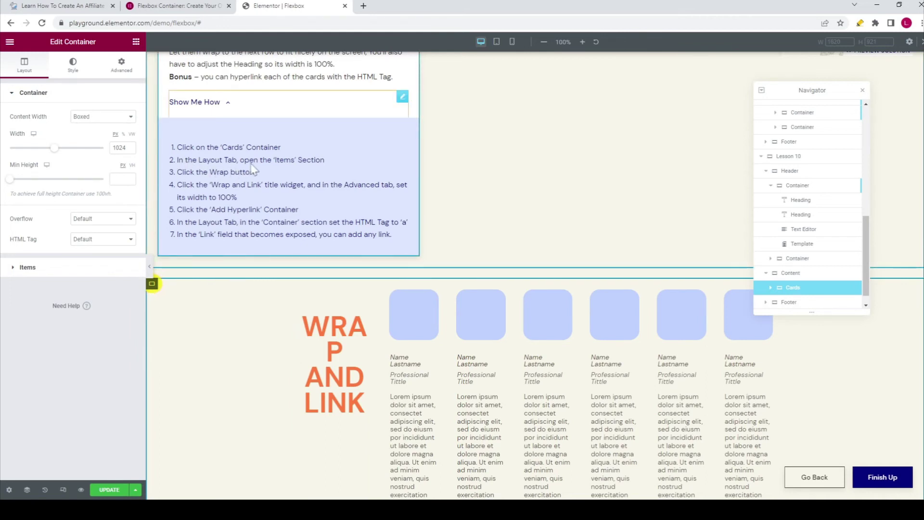
left_click(22, 268)
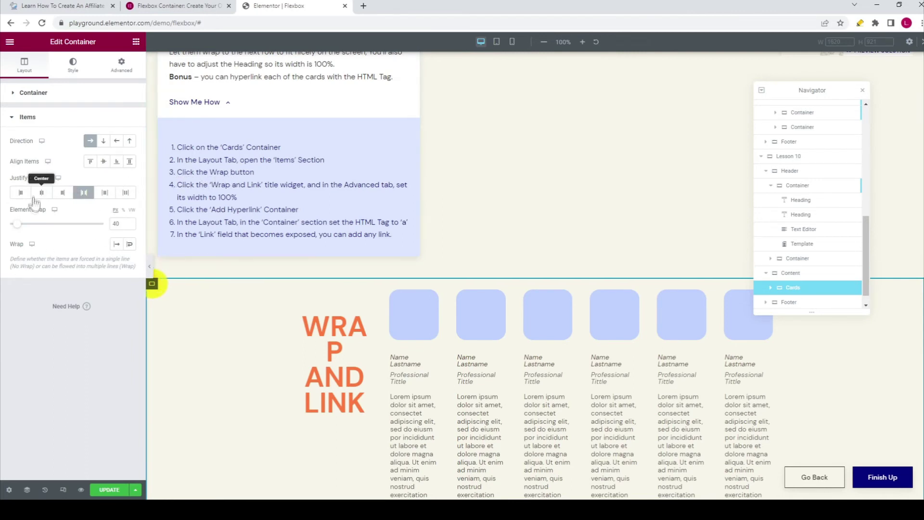
left_click_drag(13, 248, 23, 249)
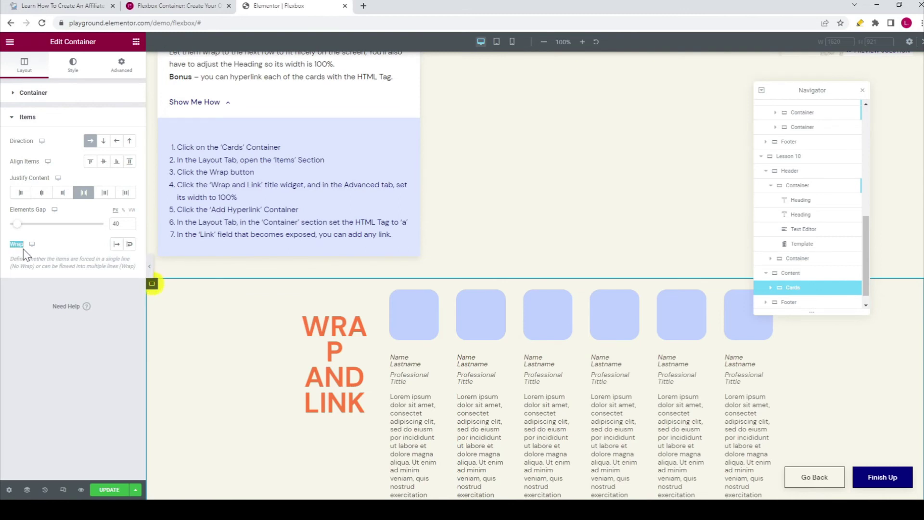
left_click(130, 245)
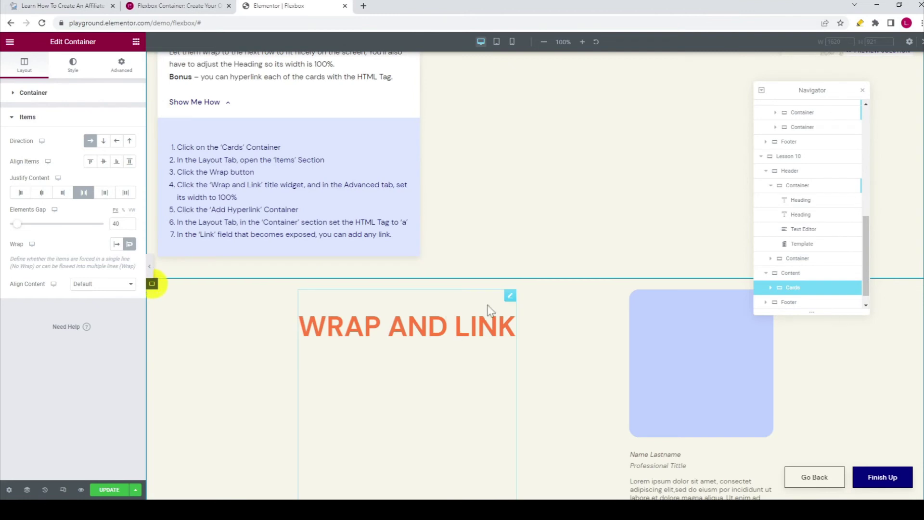
Step: Set the "Wrap and link" heading's width to Full Width (100%) and look over the wrapped cards beneath it
left_click(509, 305)
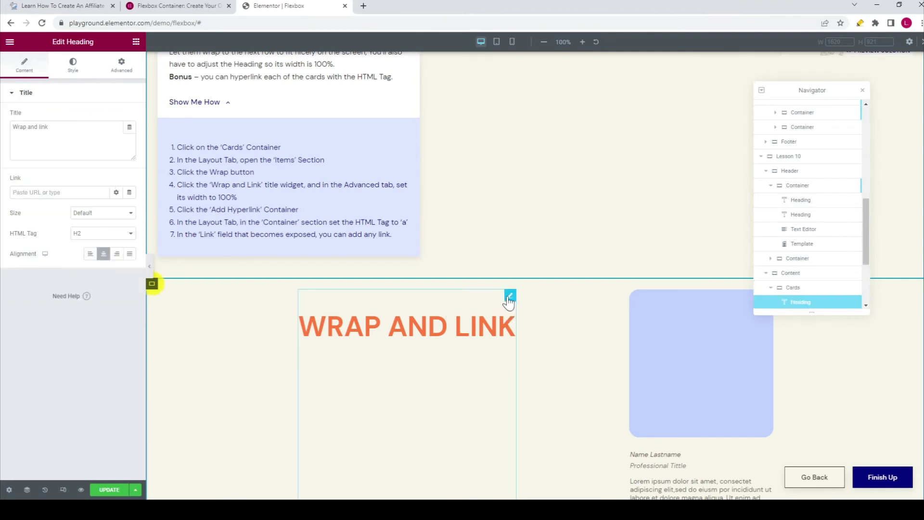
left_click(124, 65)
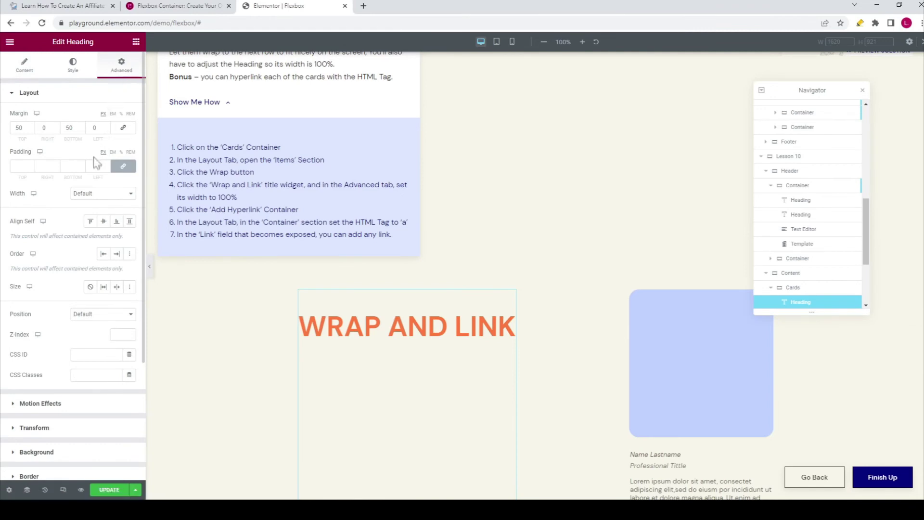
left_click(96, 194)
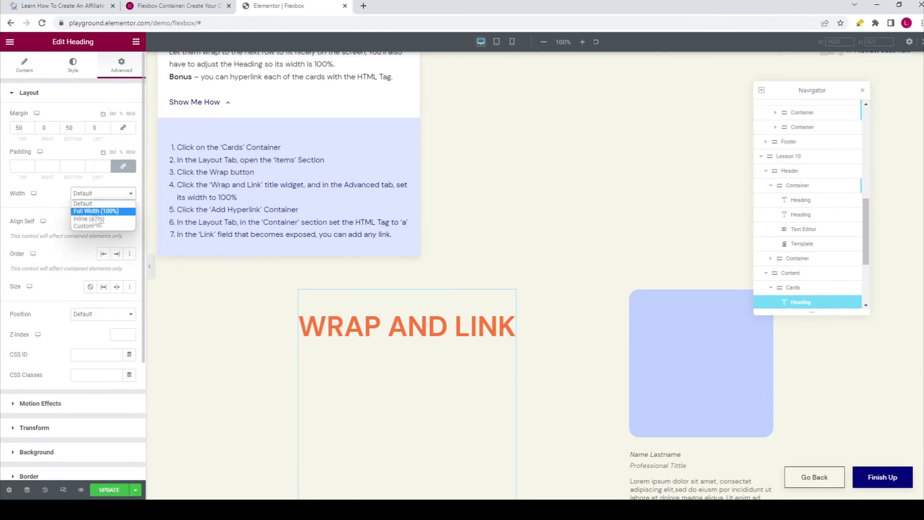
left_click(96, 212)
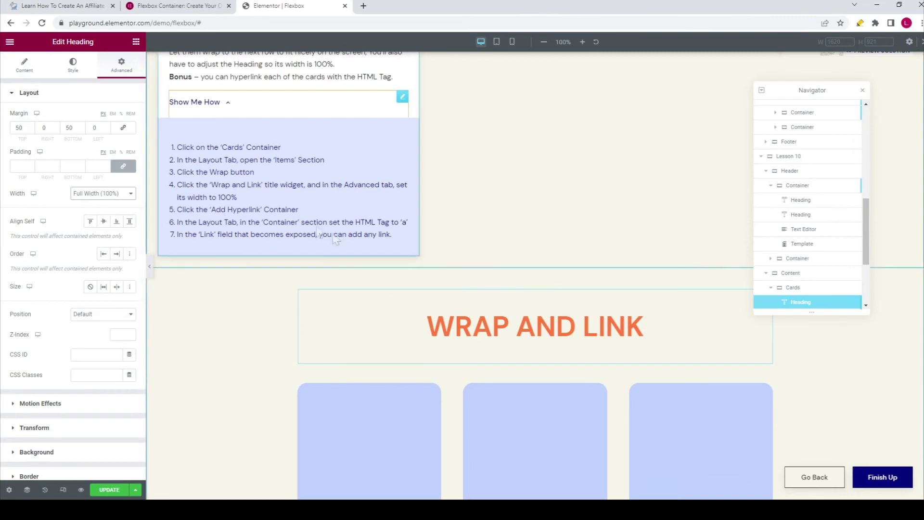
scroll(472, 311, "down", 3)
scroll(615, 282, "down", 6)
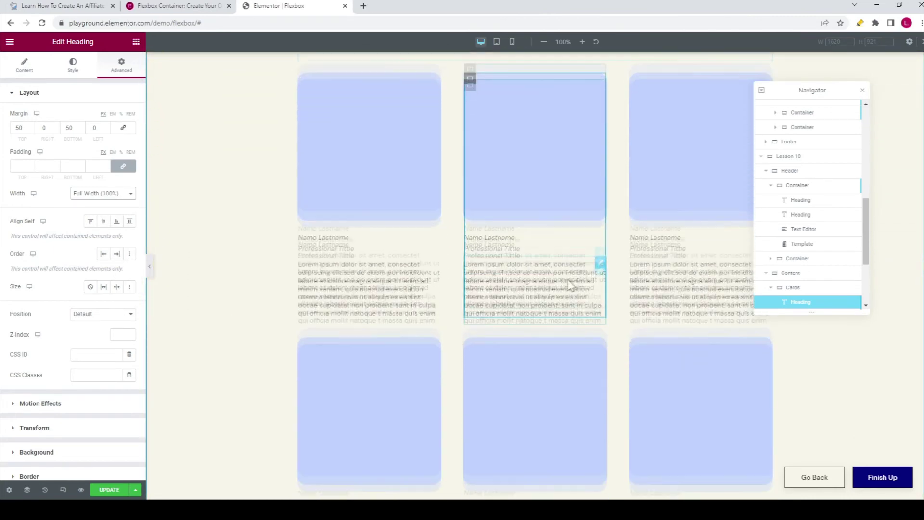
scroll(464, 272, "up", 5)
scroll(464, 272, "up", 5)
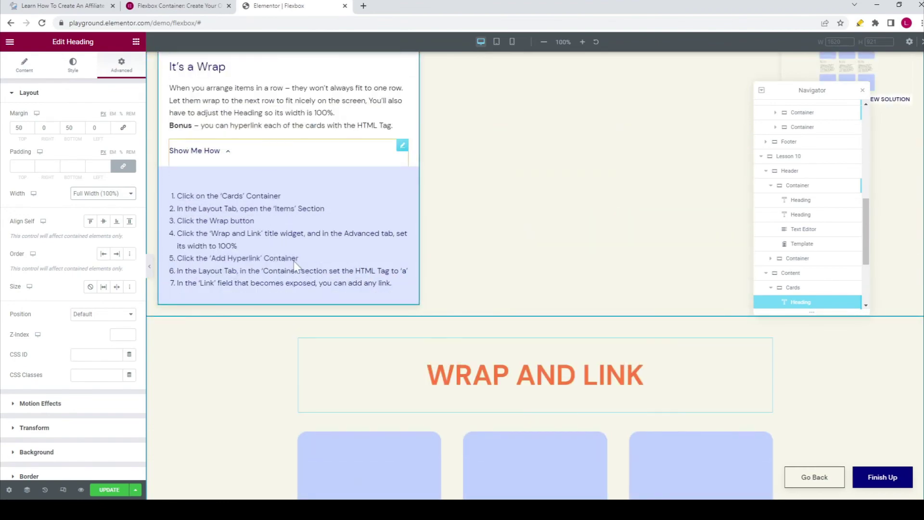
Step: Set the HTML Tag of the Add Hyperlink container to "a" and open its Link field for entry
scroll(328, 294, "down", 4)
scroll(819, 237, "down", 2)
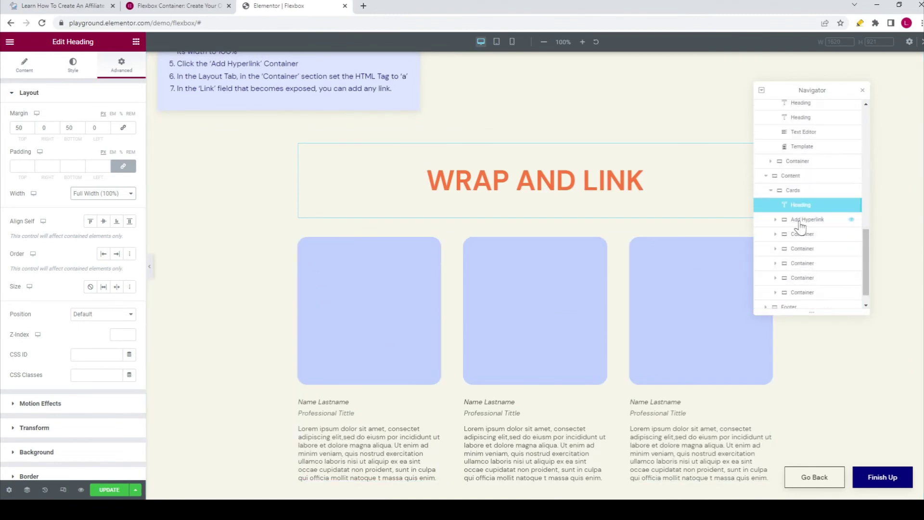
left_click(799, 221)
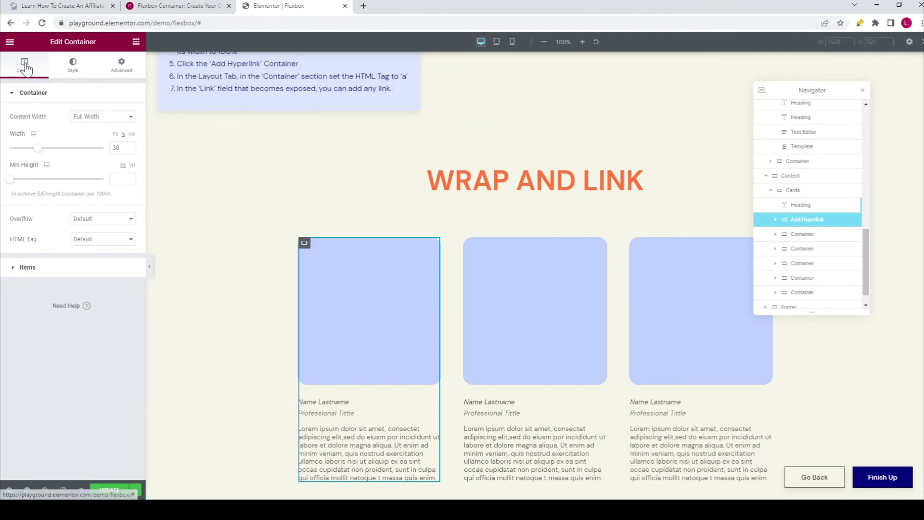
left_click_drag(8, 241, 32, 244)
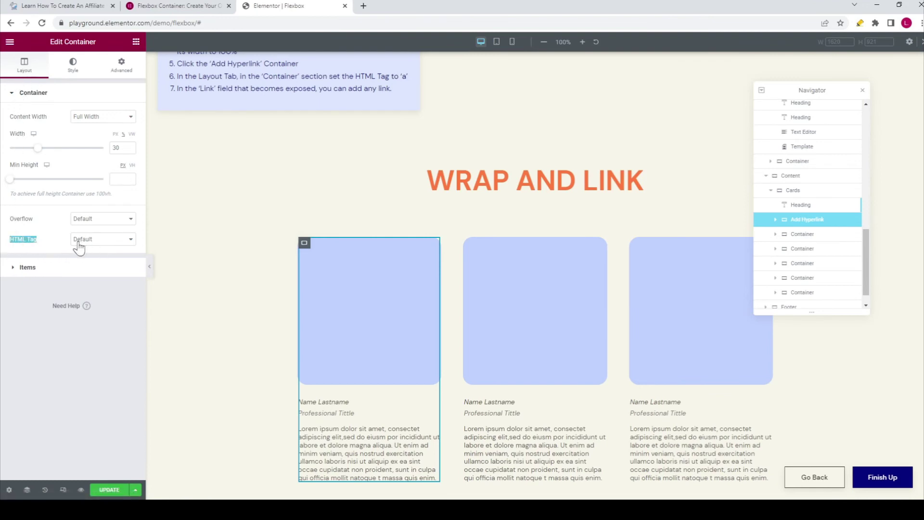
left_click(106, 243)
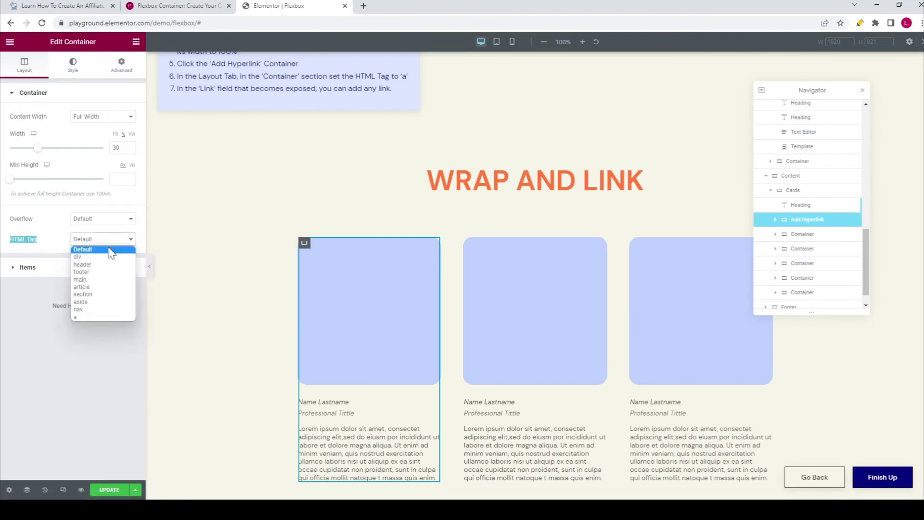
left_click(85, 315)
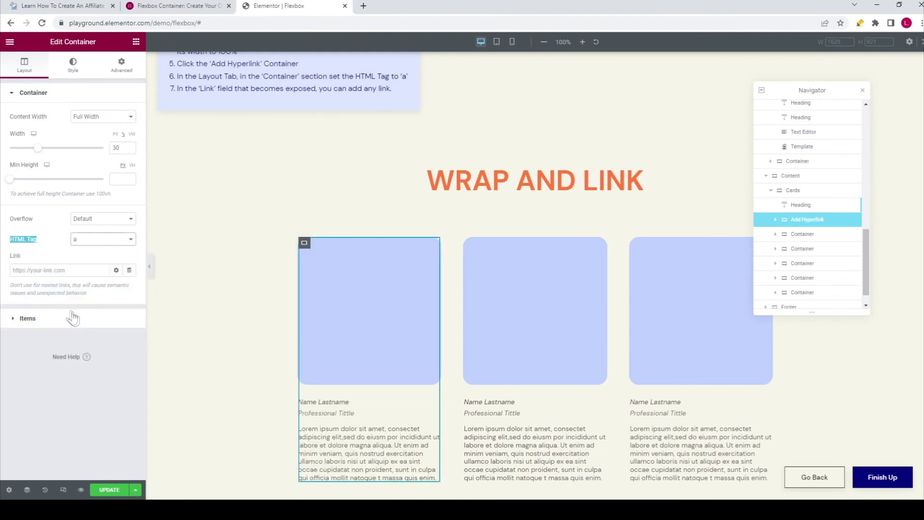
left_click(18, 271)
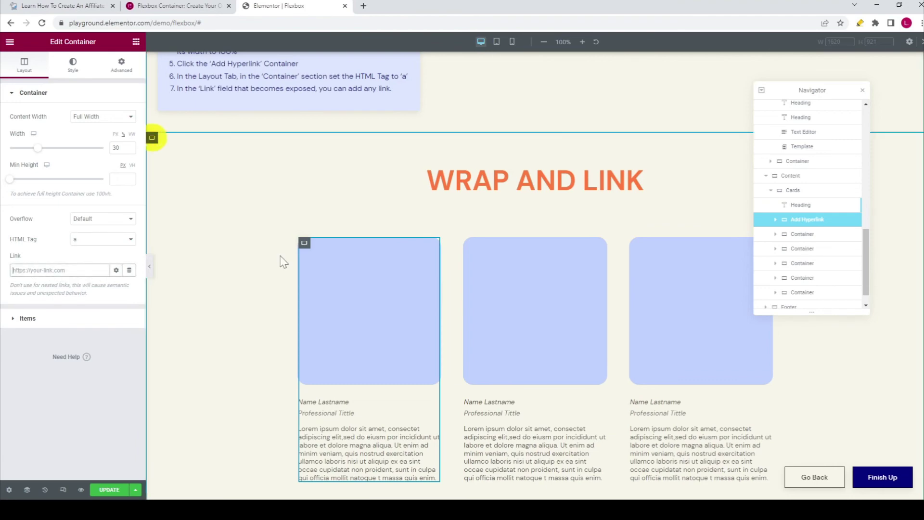
Step: Reselect the container of the first card and review its HTML Tag and Link settings
scroll(417, 258, "down", 3)
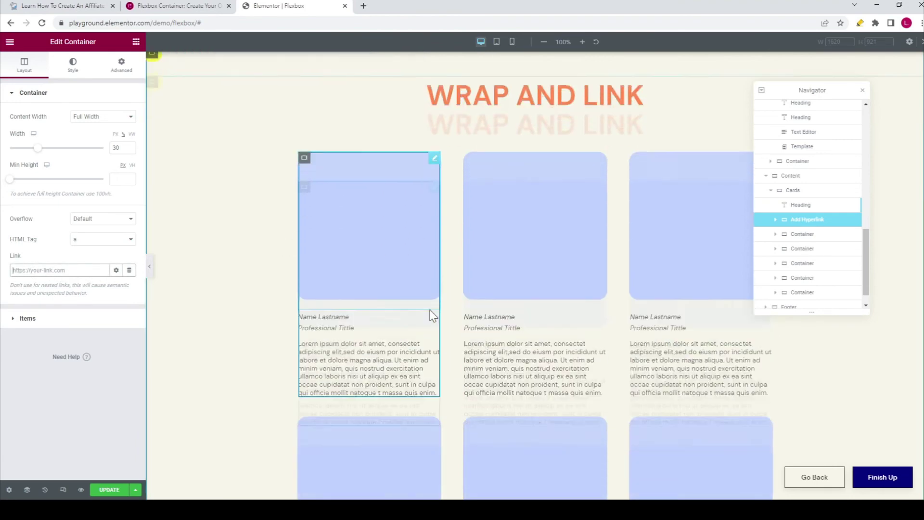
left_click(305, 103)
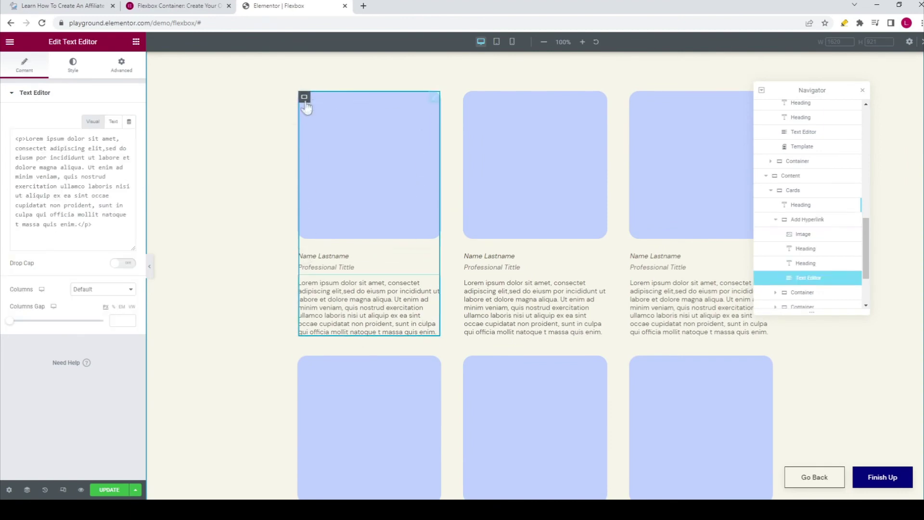
left_click(304, 100)
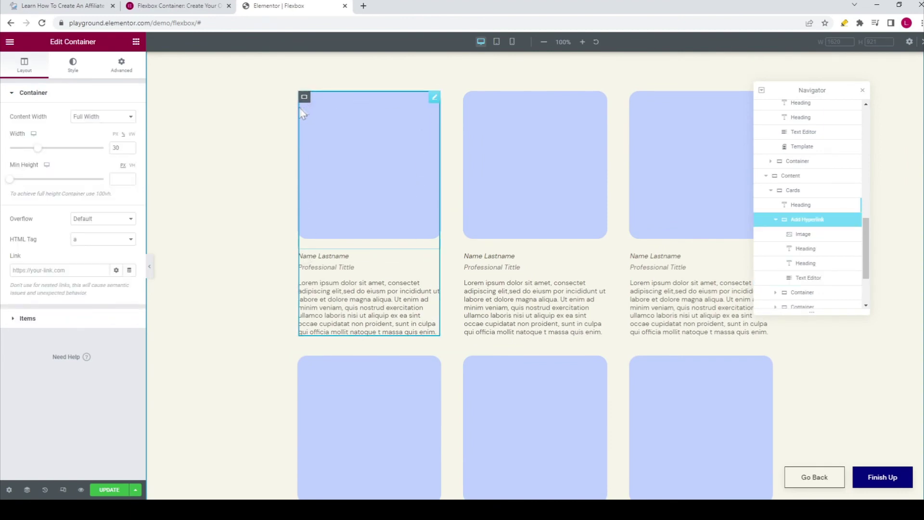
triple_click(24, 239)
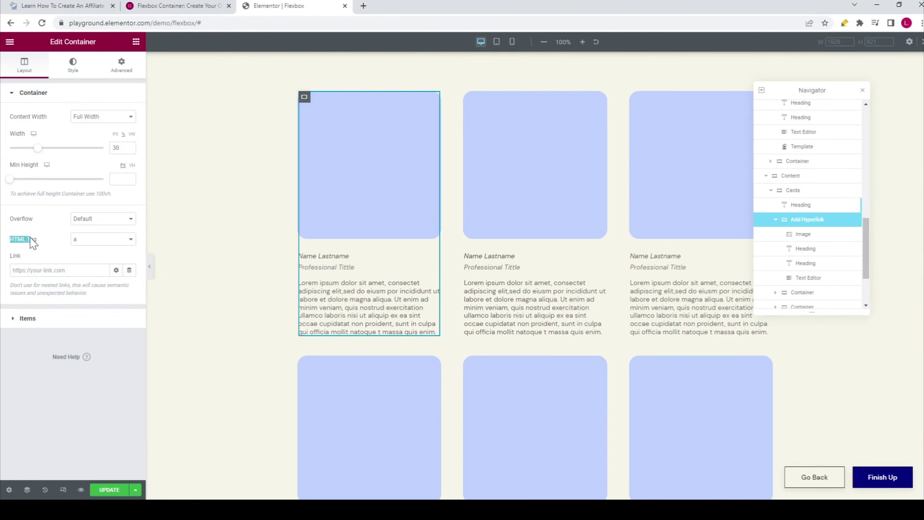
left_click(59, 271)
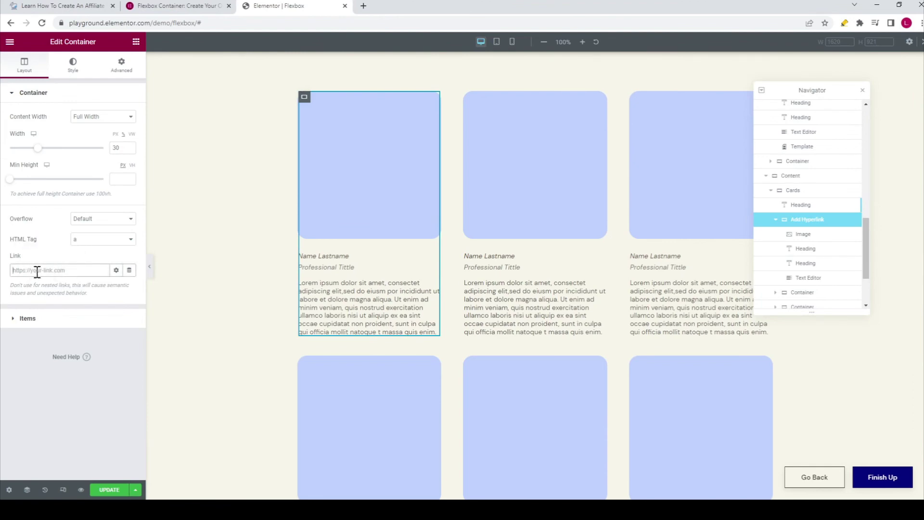
Step: Look over the closing "You've Made It!" section below Lesson 10
scroll(207, 260, "down", 10)
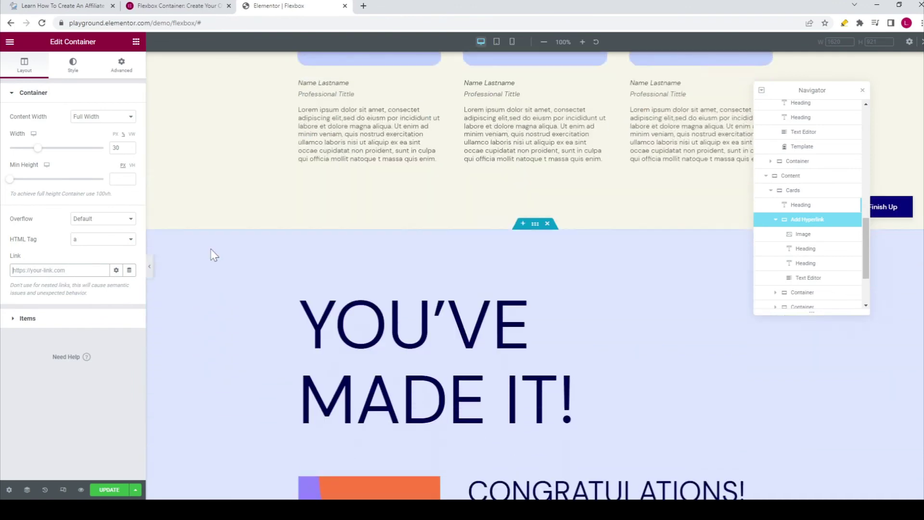
scroll(216, 249, "down", 2)
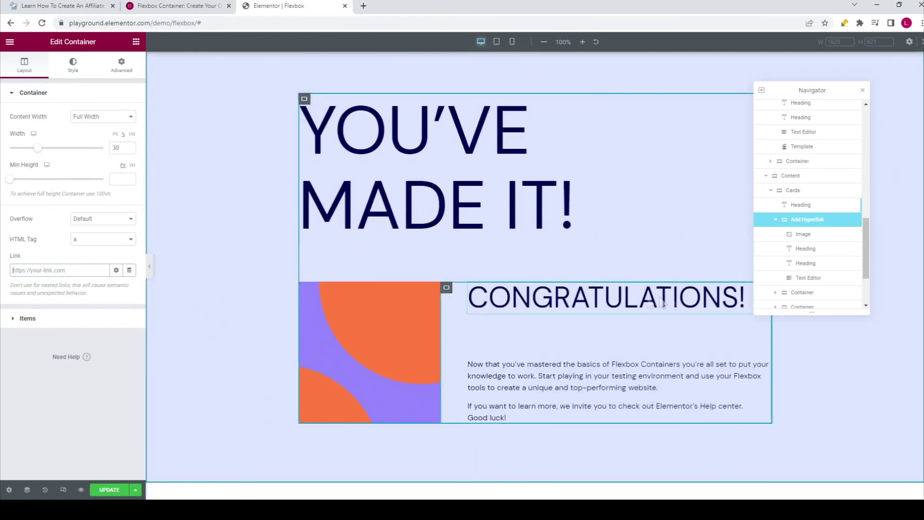
Step: Go back to Lesson 9 and select the oval image's container to review its advanced layout settings
scroll(650, 333, "up", 8)
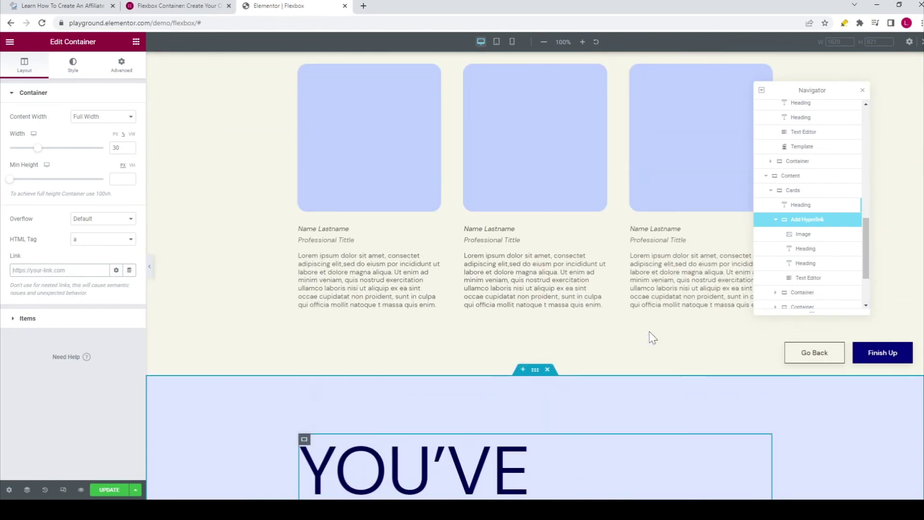
scroll(647, 335, "up", 3)
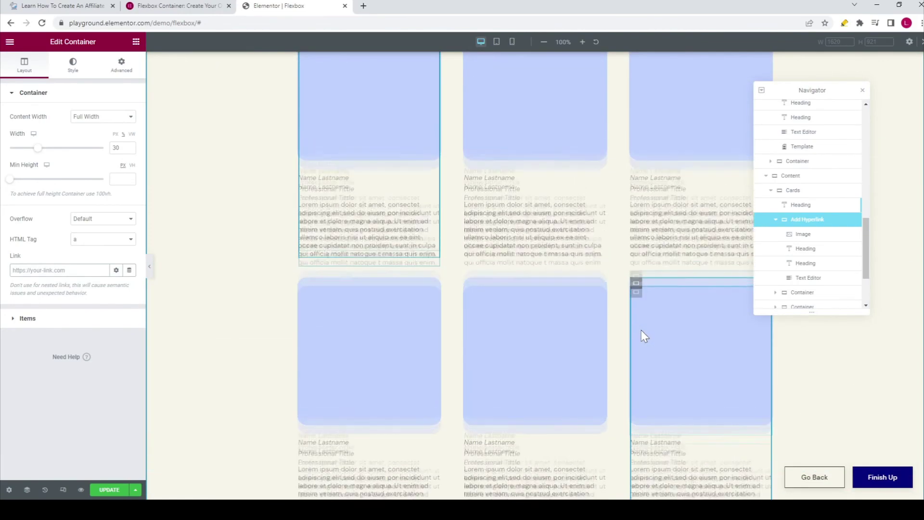
scroll(641, 332, "up", 12)
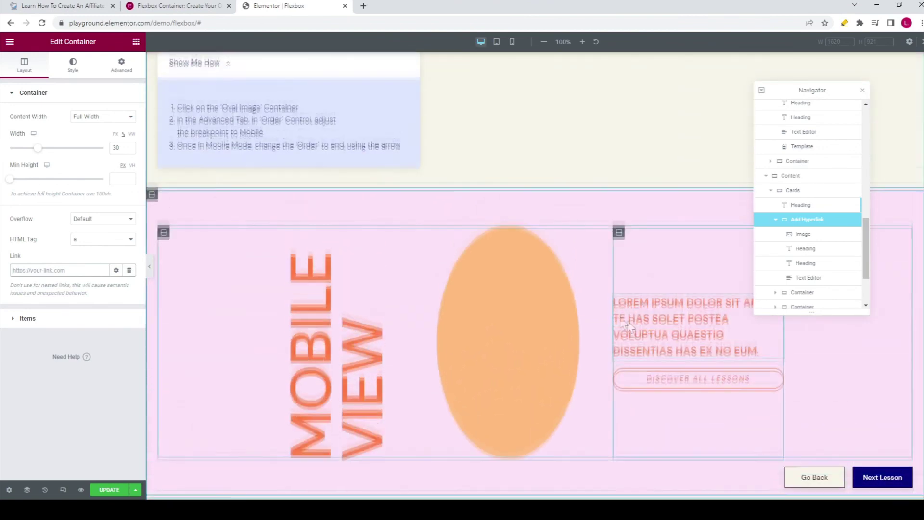
left_click(443, 236)
left_click(443, 235)
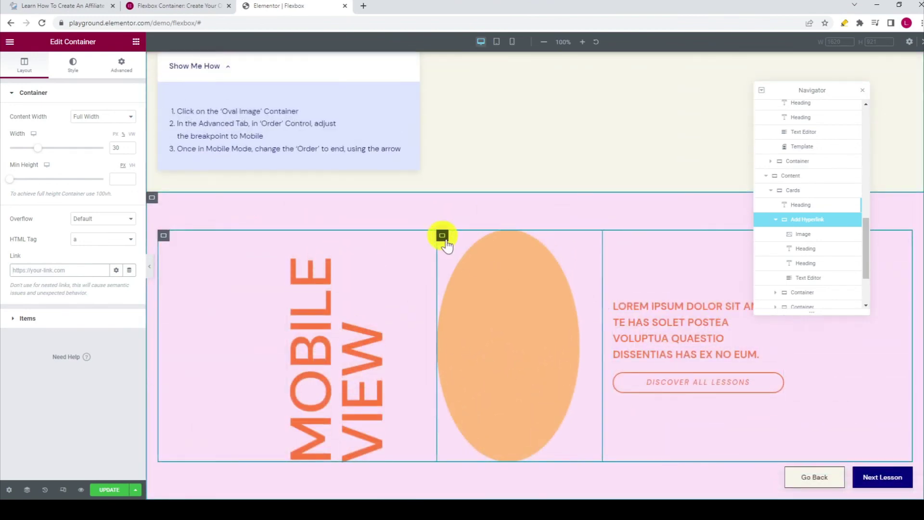
Step: Add a new three-column container with a wide middle column below the closing congratulations section
scroll(397, 319, "down", 2)
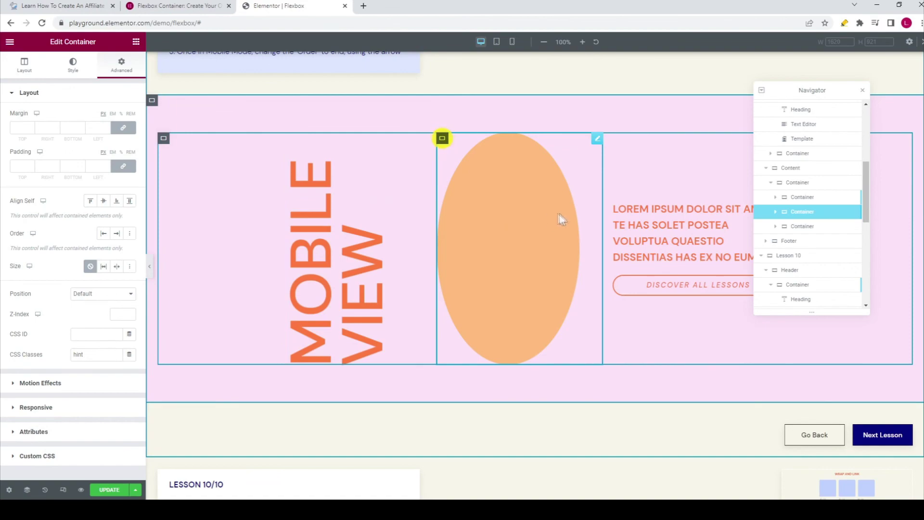
scroll(553, 213, "down", 20)
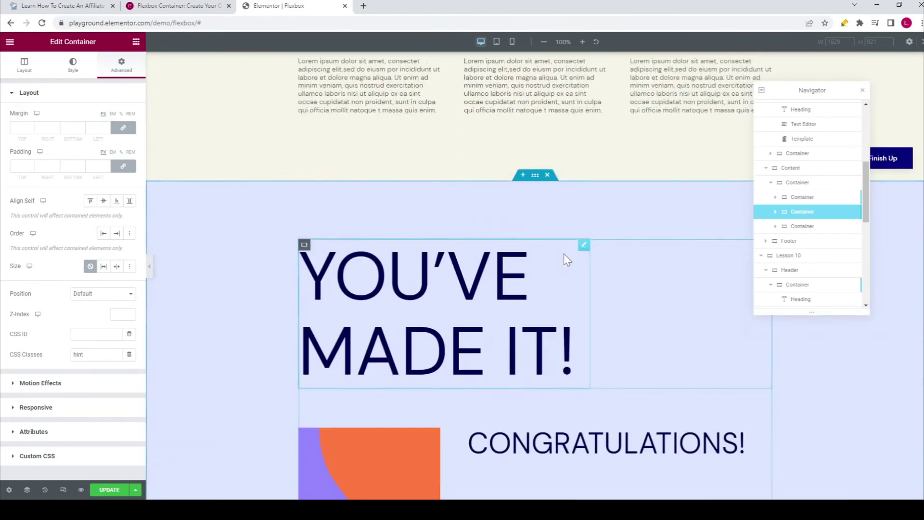
scroll(564, 253, "down", 5)
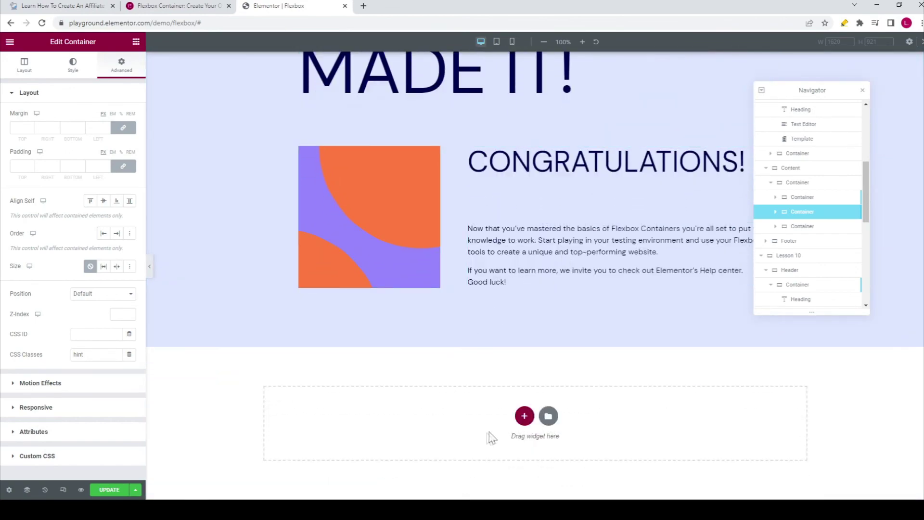
left_click(525, 416)
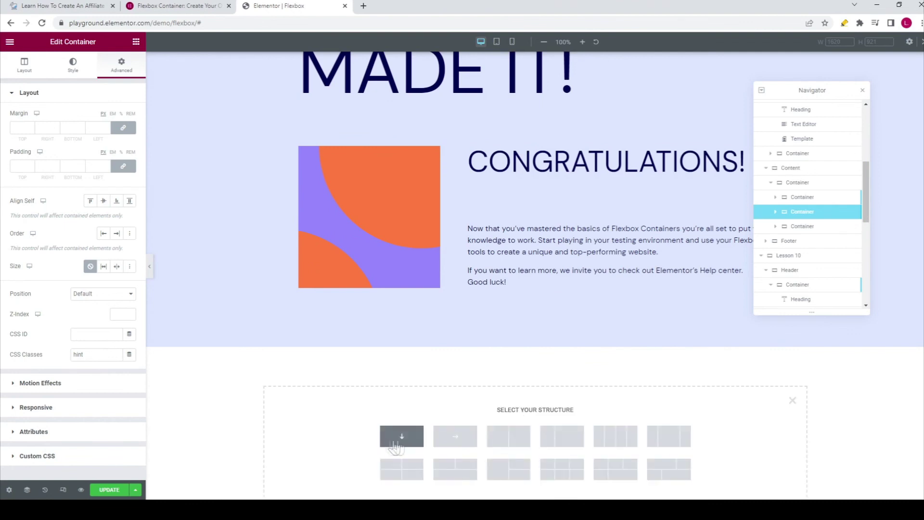
scroll(486, 438, "down", 1)
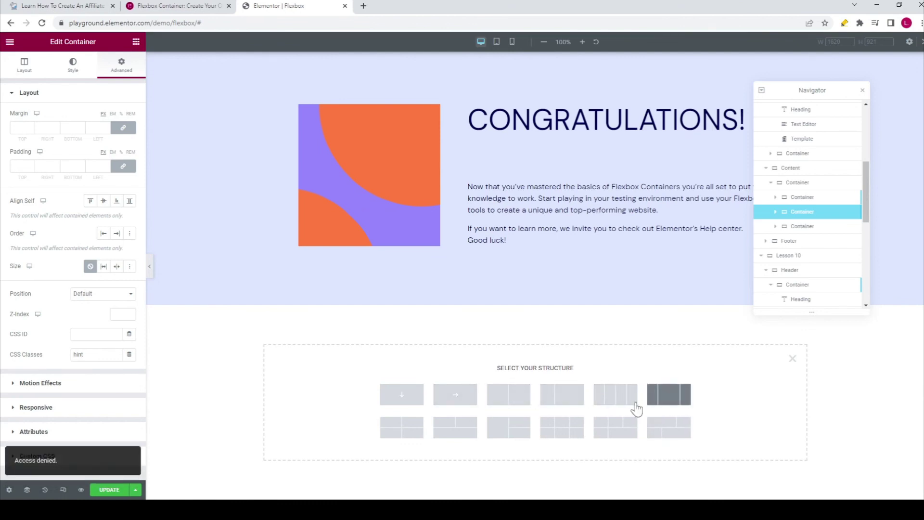
left_click(665, 406)
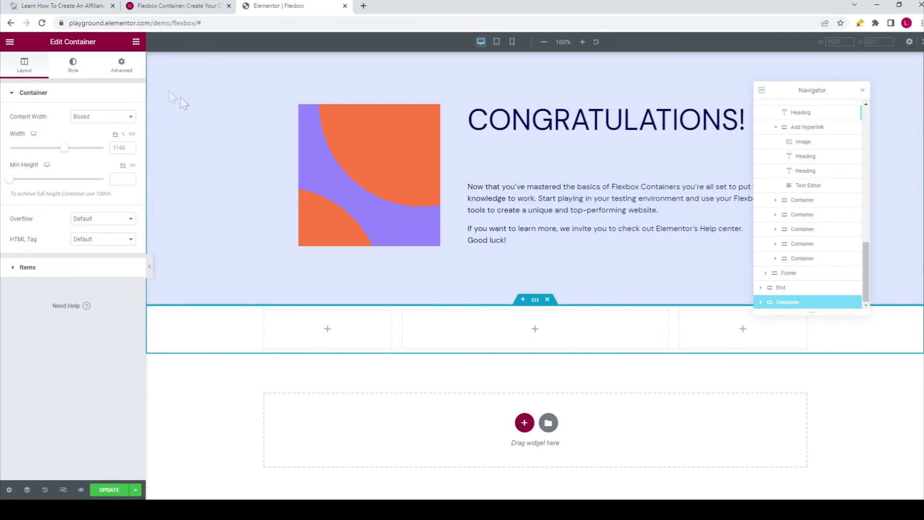
Step: Add a Heading widget and an Image widget below it in the first column of the new container
left_click(136, 43)
left_click_drag(108, 158, 294, 332)
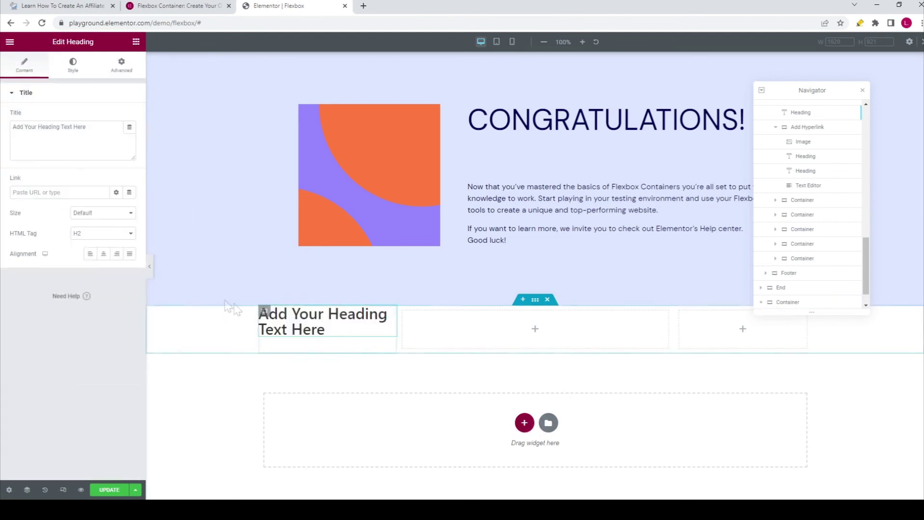
left_click(135, 42)
left_click_drag(37, 204, 322, 333)
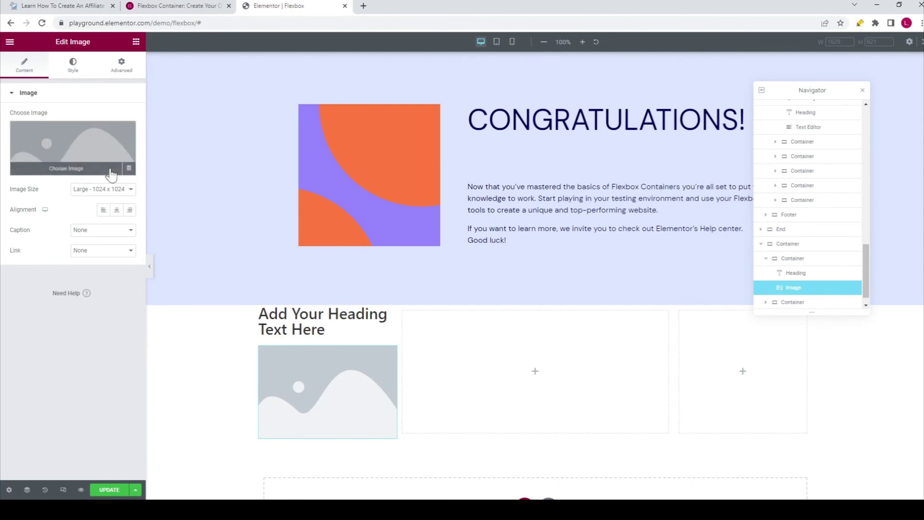
Step: Switch the responsive preview to tablet
left_click(497, 44)
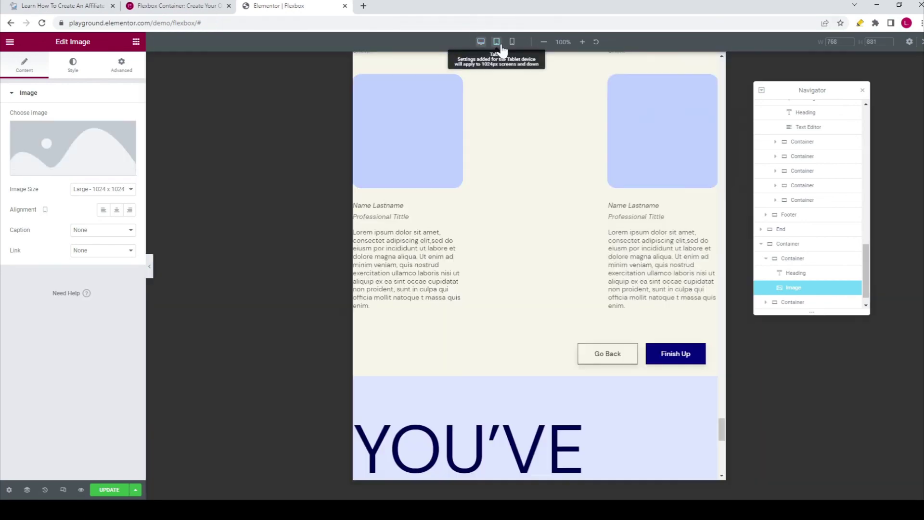